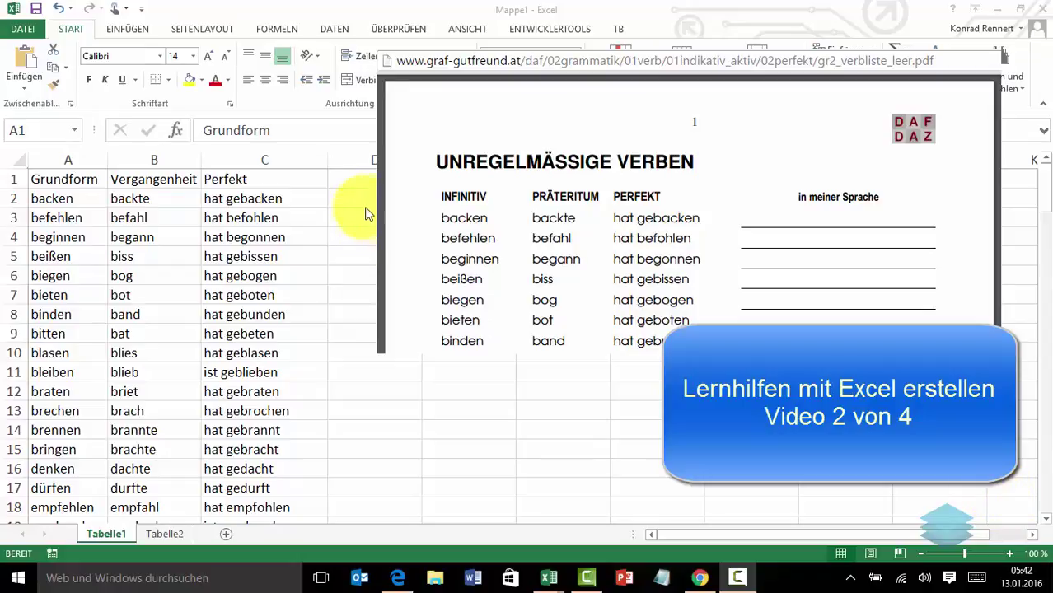
Step: Select cell D1 in the verb workbook, then search Linguee for backen
key("alt+Tab")
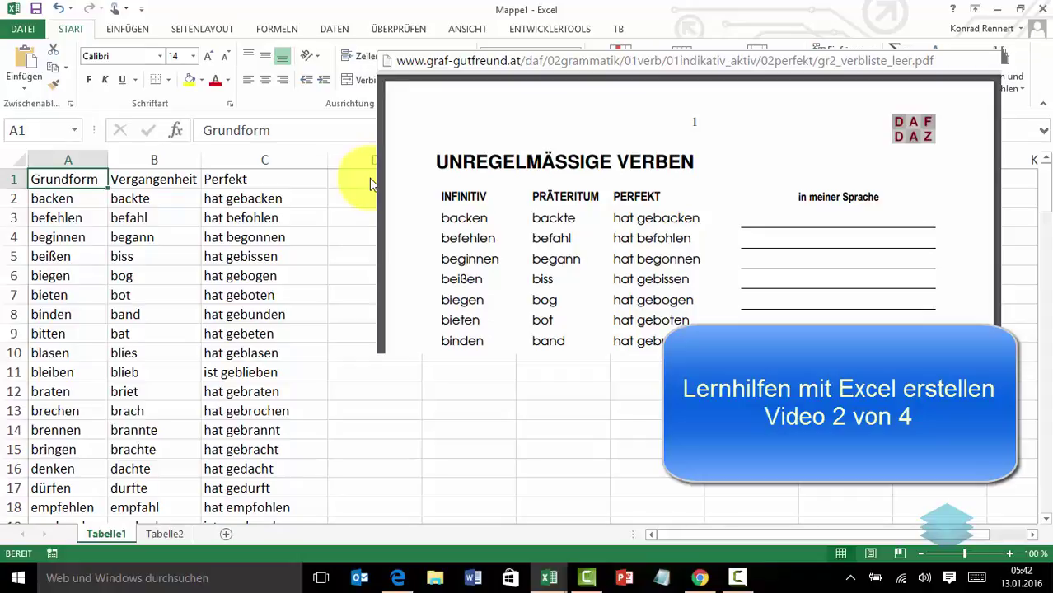
left_click(370, 178)
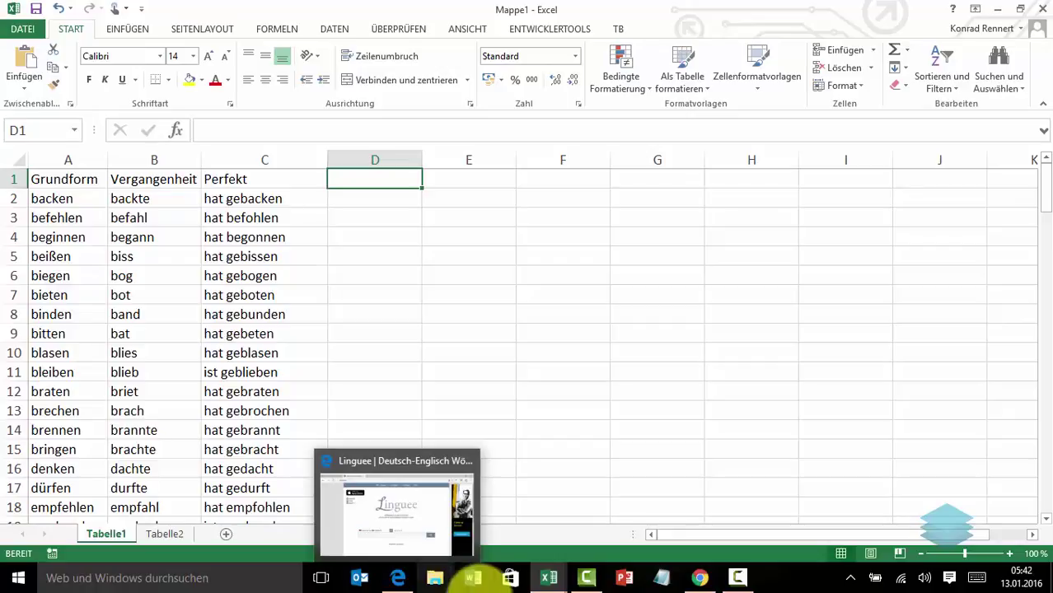
left_click(403, 581)
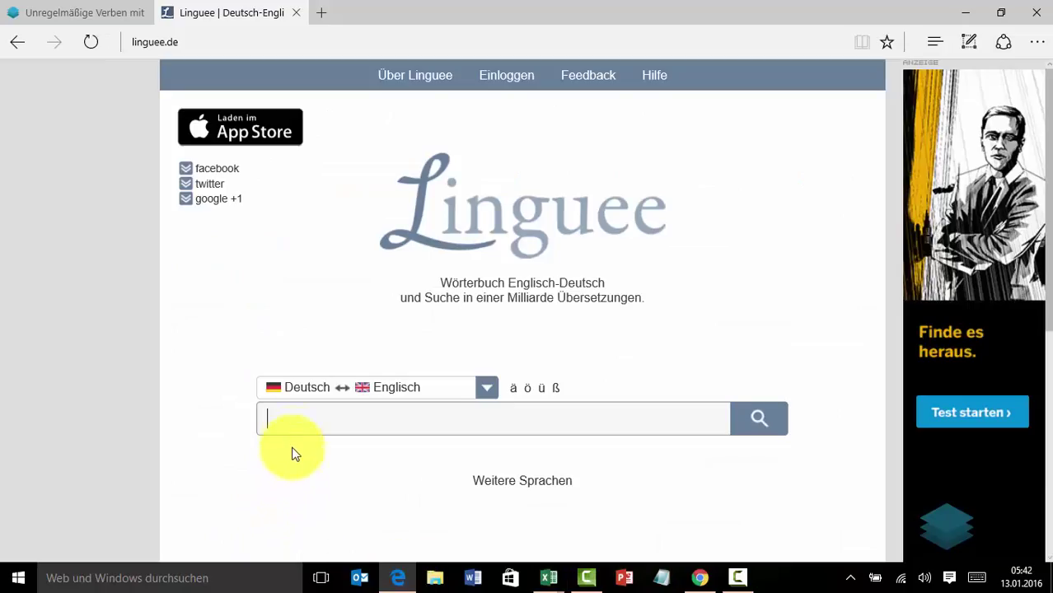
type("ba")
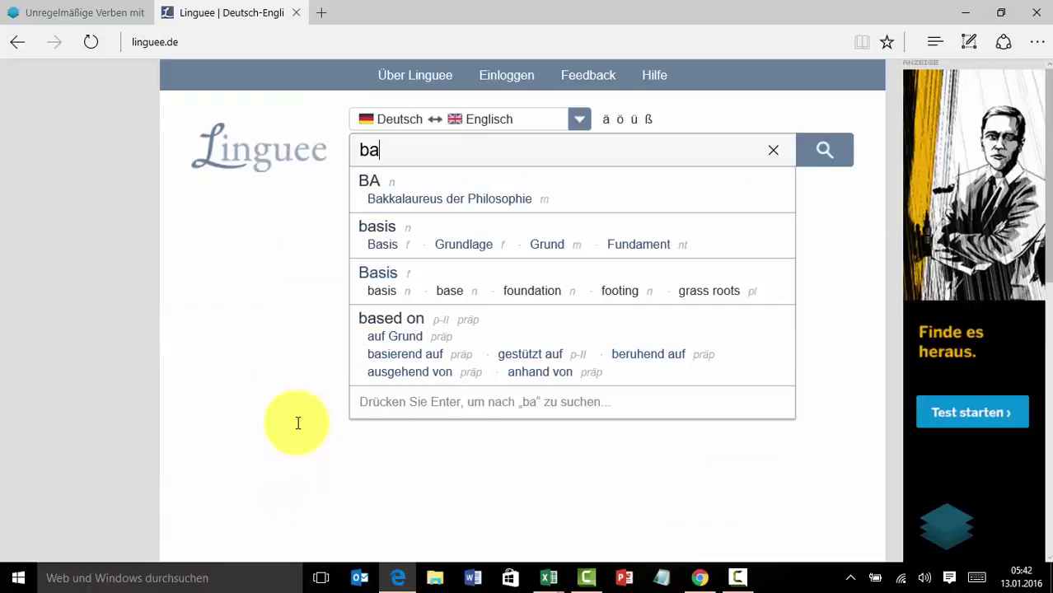
type("cken")
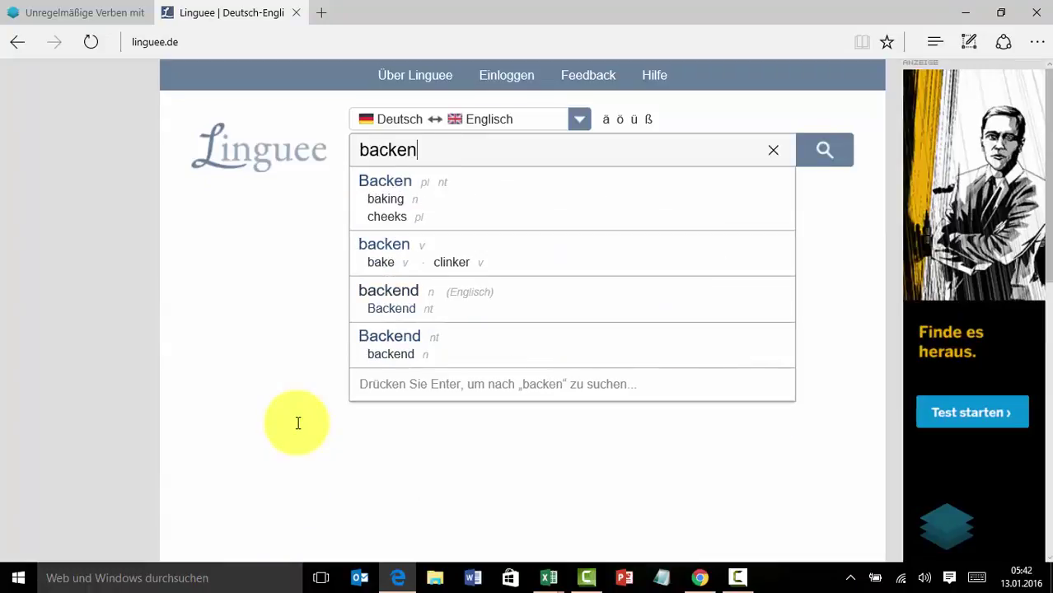
key("Return")
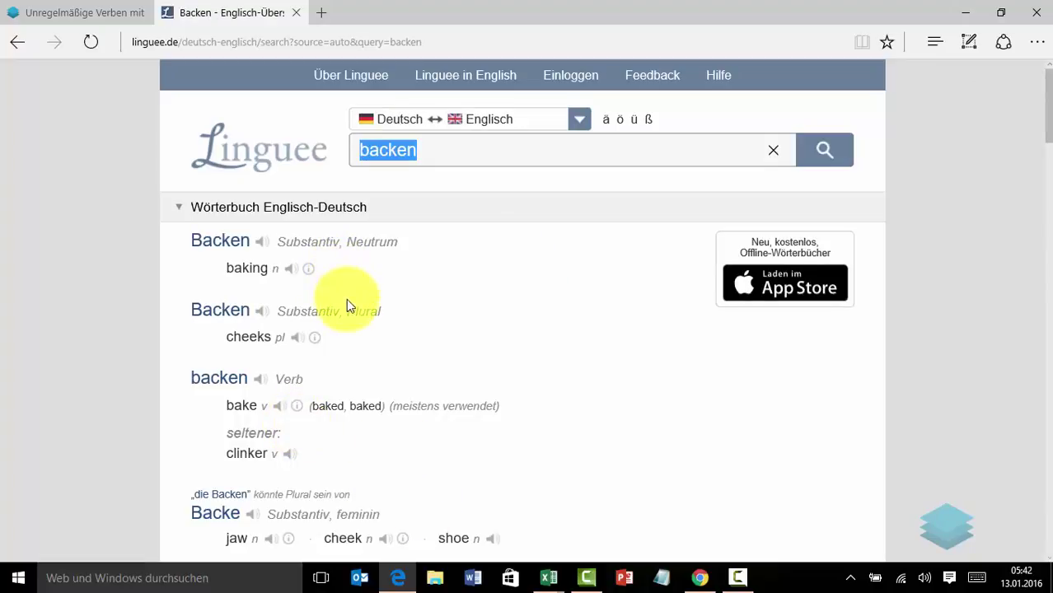
Step: Scroll through the backen results and expand the Wikipedia section
scroll(284, 392, "down", 3)
scroll(286, 388, "down", 3)
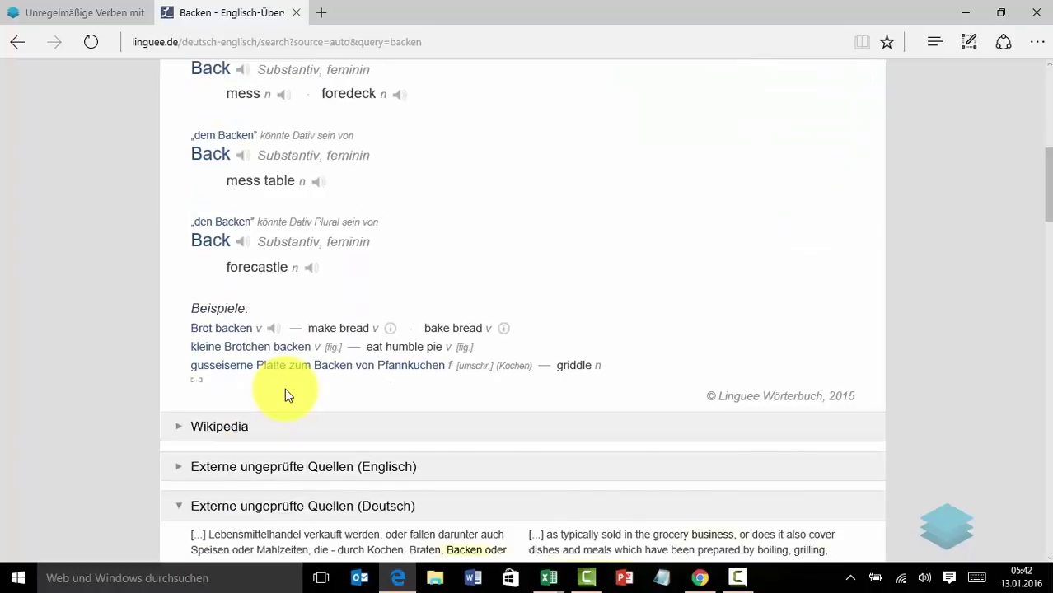
scroll(284, 388, "down", 3)
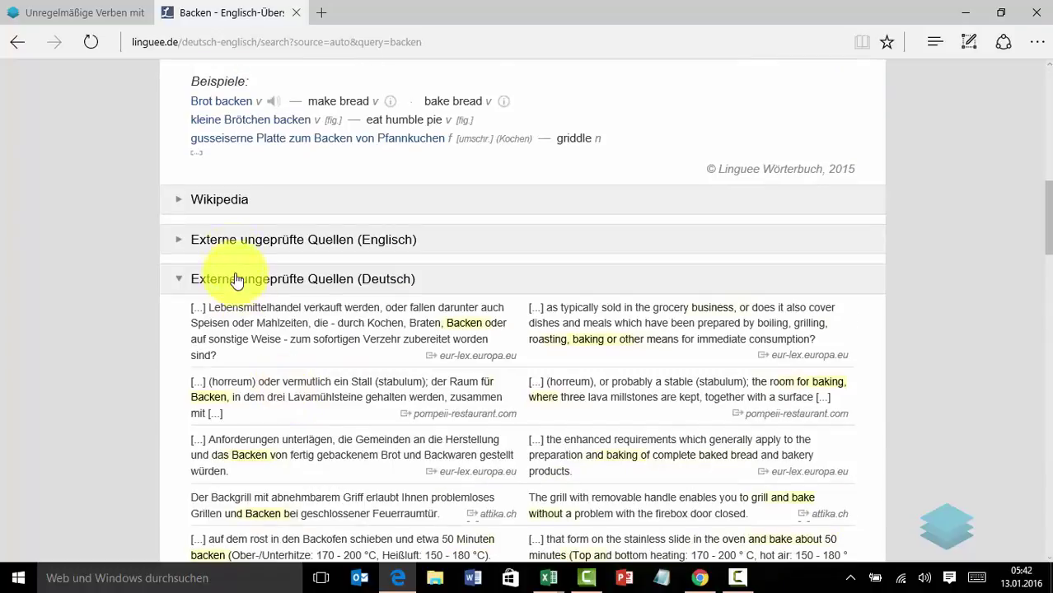
left_click(224, 210)
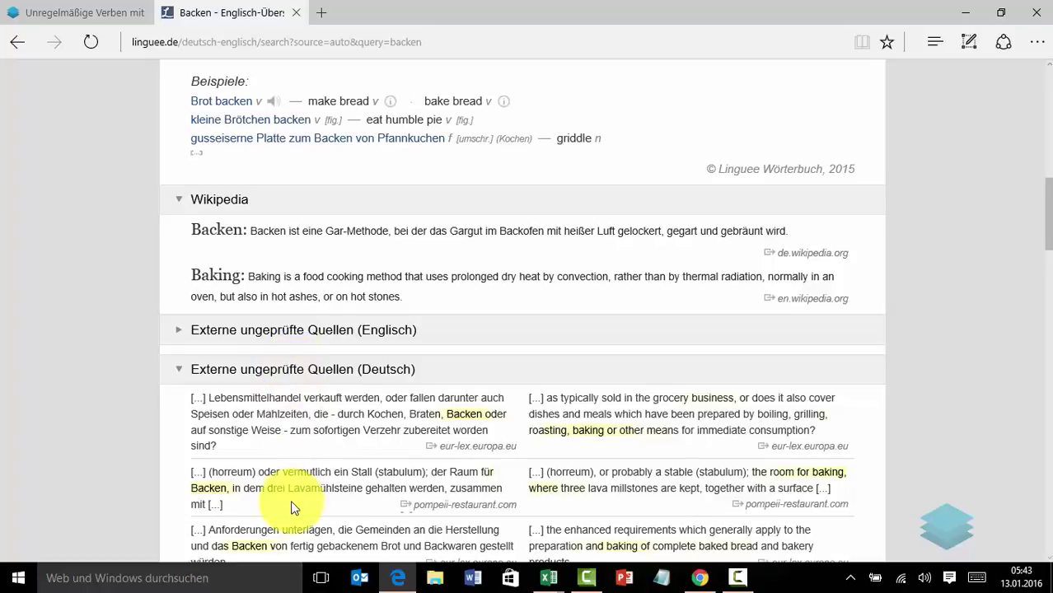
scroll(288, 501, "down", 2)
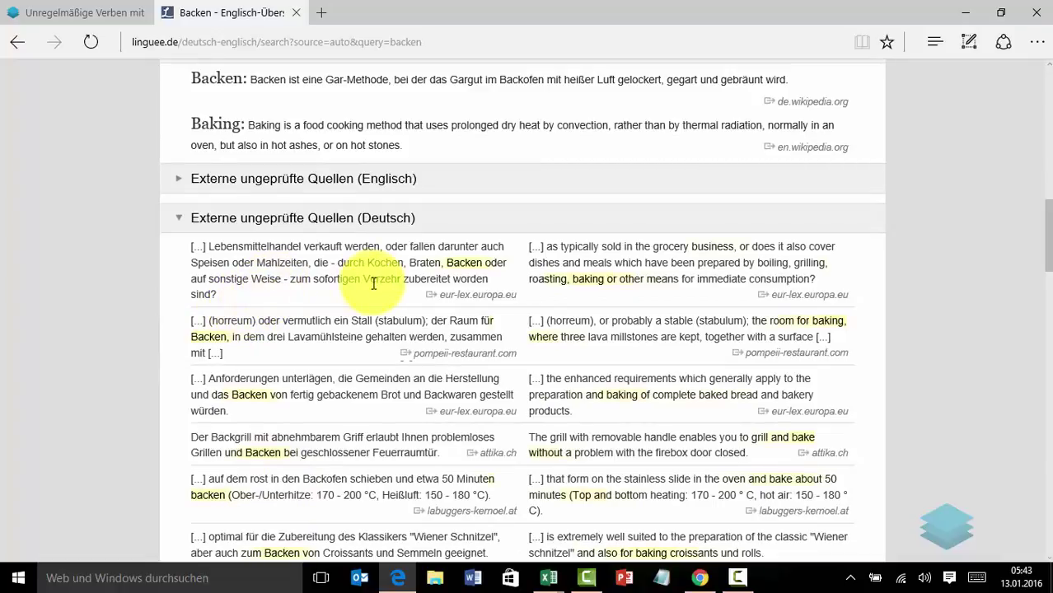
scroll(305, 491, "down", 3)
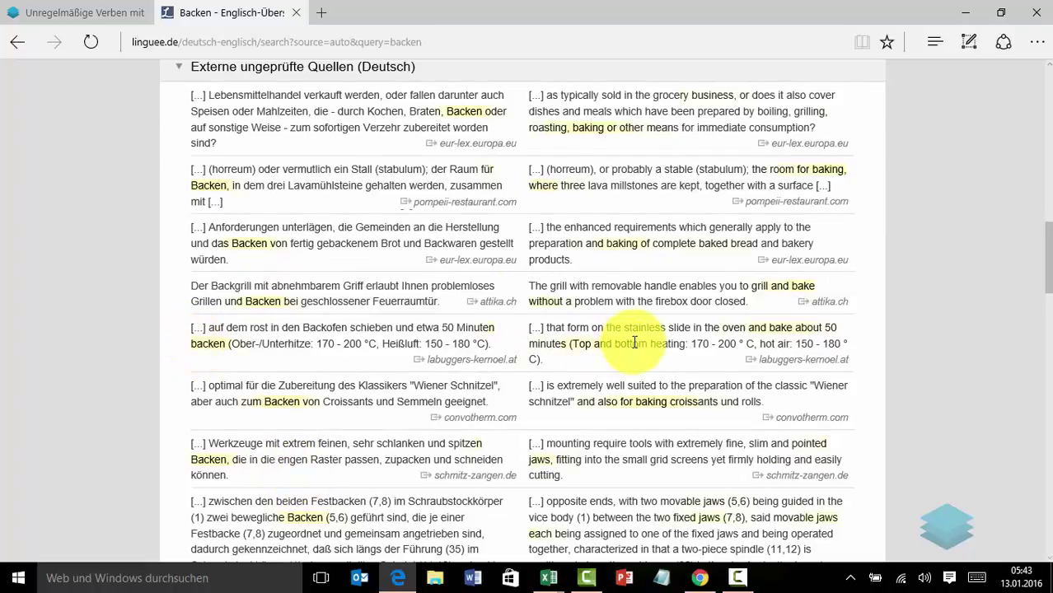
scroll(634, 345, "up", 3)
scroll(634, 344, "up", 10)
scroll(635, 344, "up", 5)
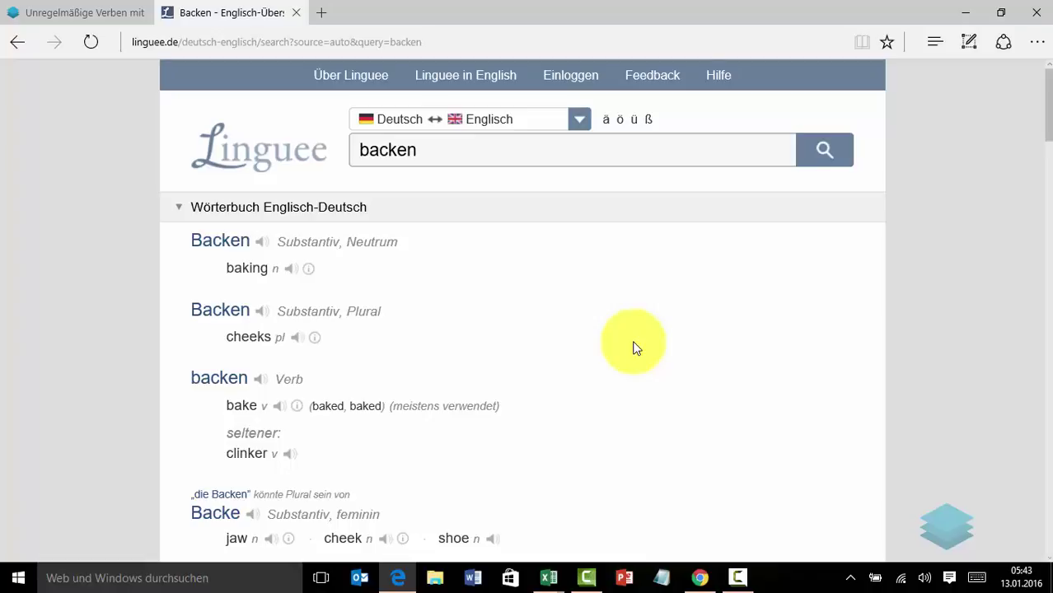
Step: Copy the backen results URL and return to the Mappe1 workbook
left_click(476, 46)
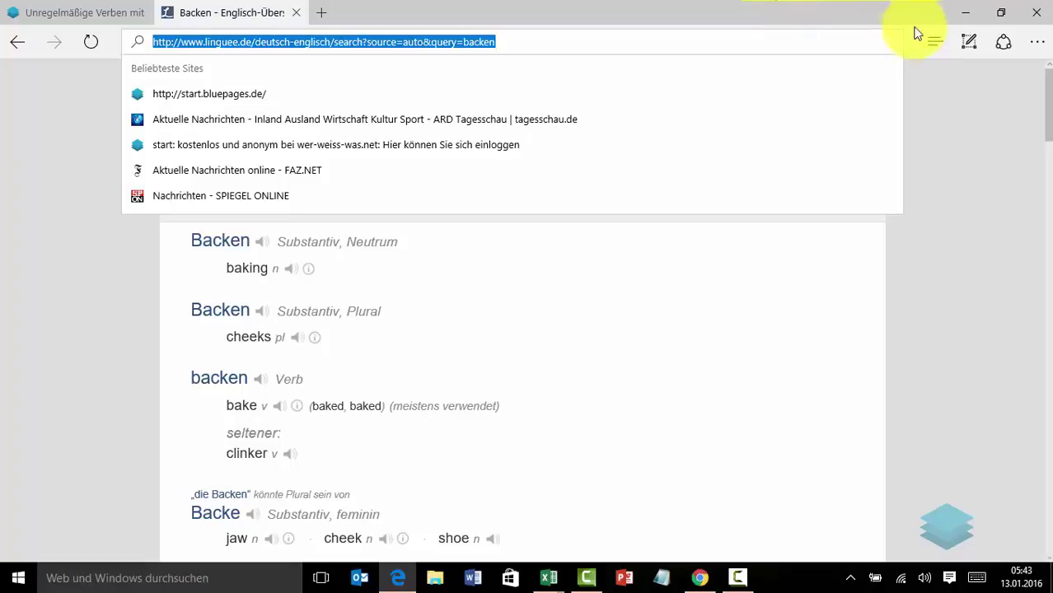
right_click(443, 42)
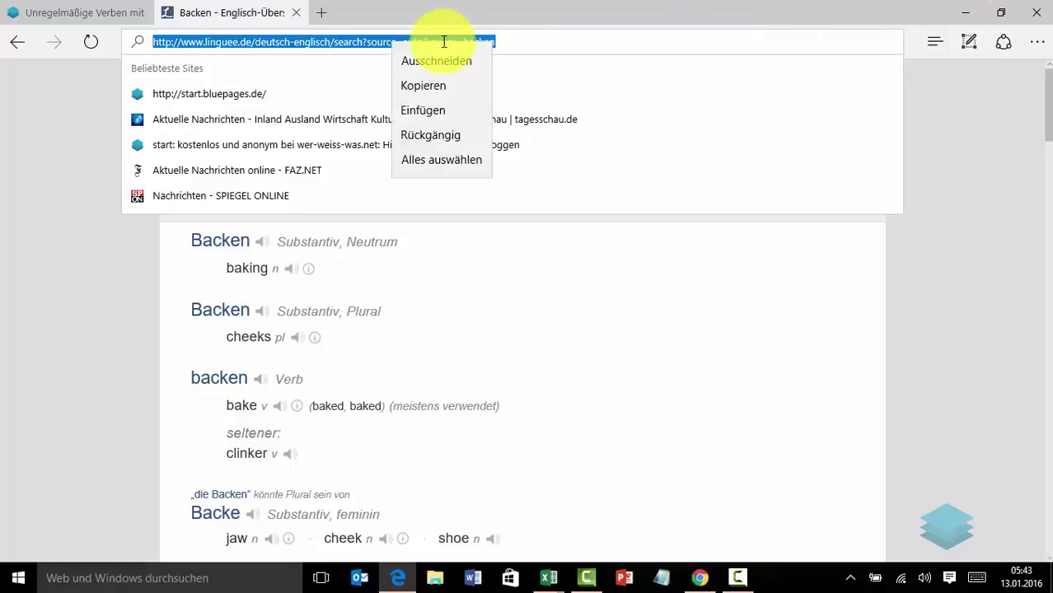
left_click(427, 85)
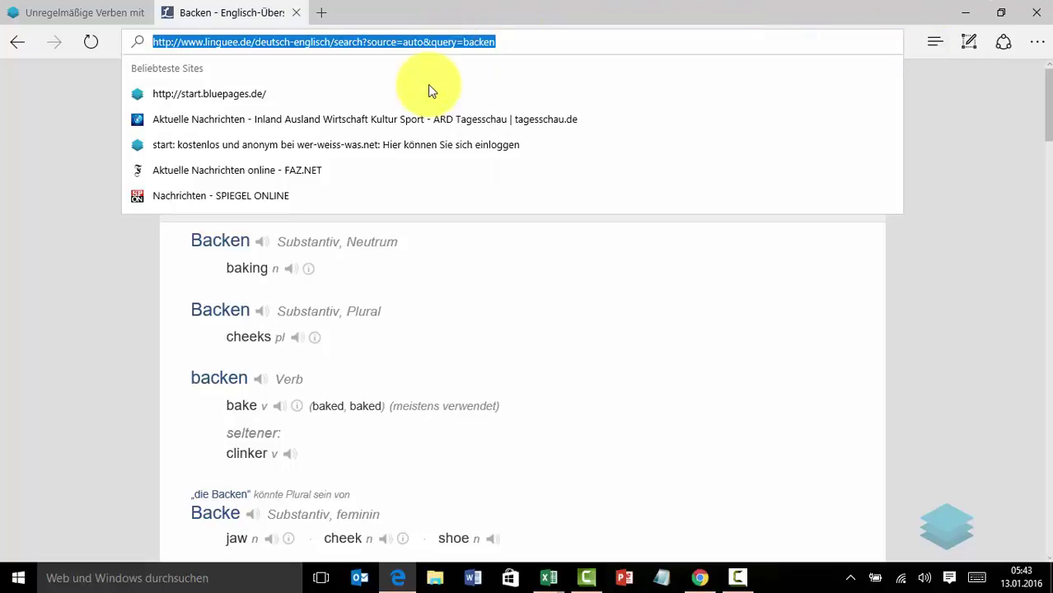
left_click(545, 579)
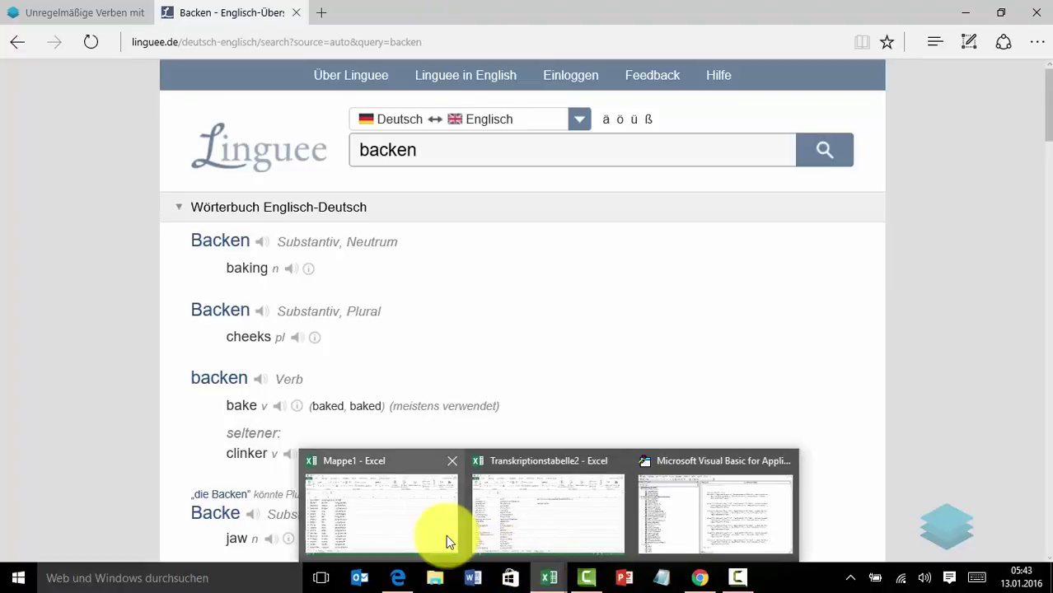
left_click(431, 535)
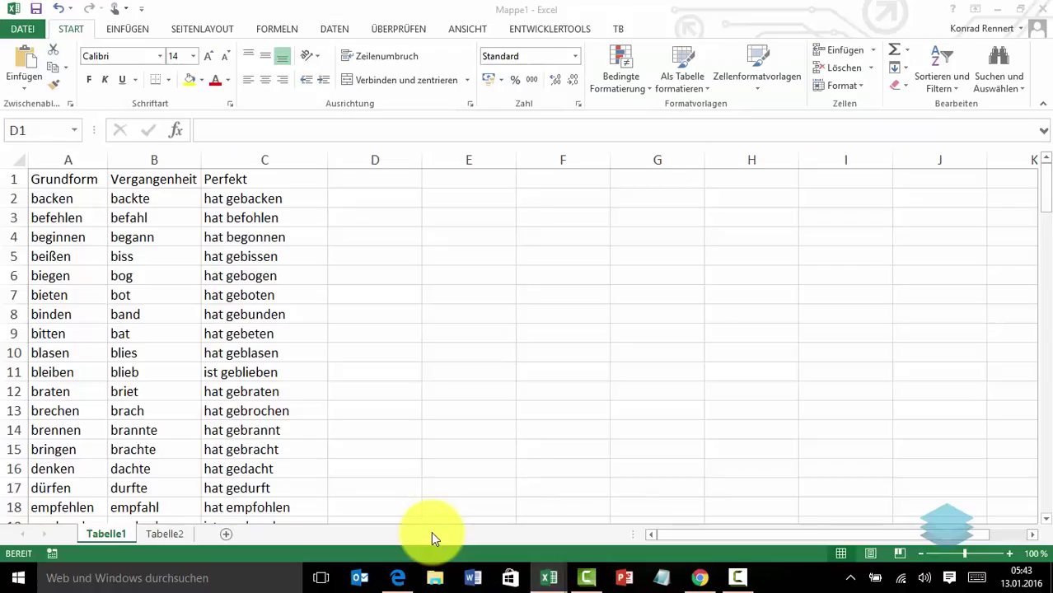
Step: Paste the Linguee backen results URL into D1 as a hyperlink
double_click(367, 178)
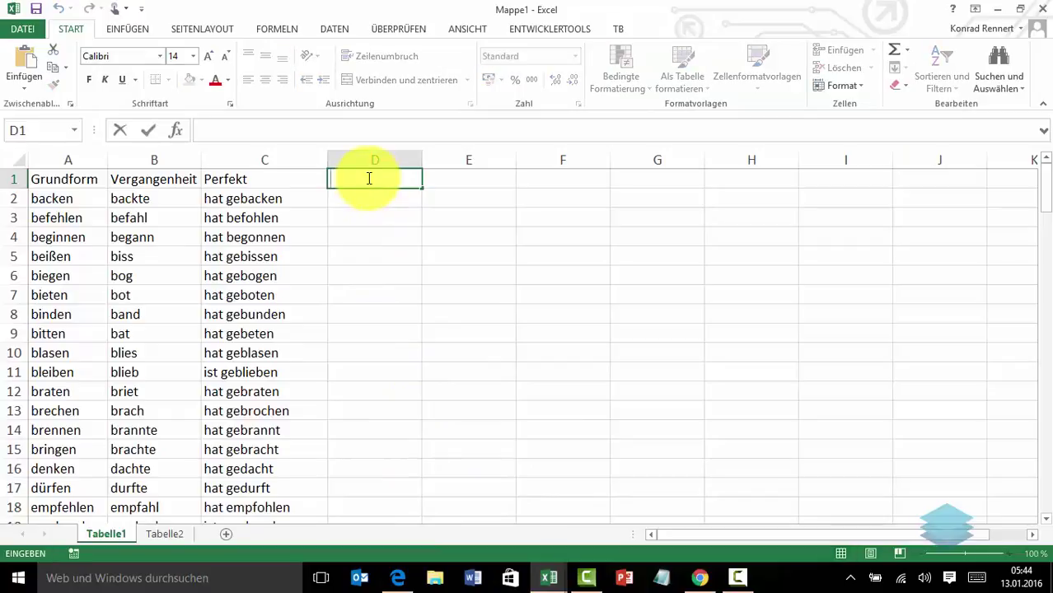
type("http://www.linguee.de/deutsch-englisch/search?source=auto&query=backen")
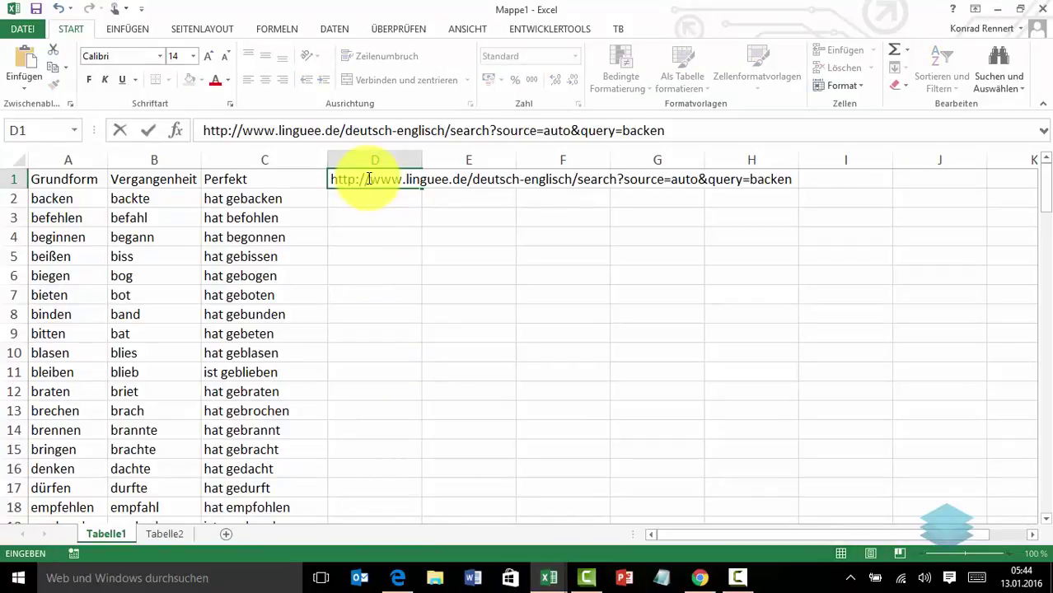
left_click(375, 235)
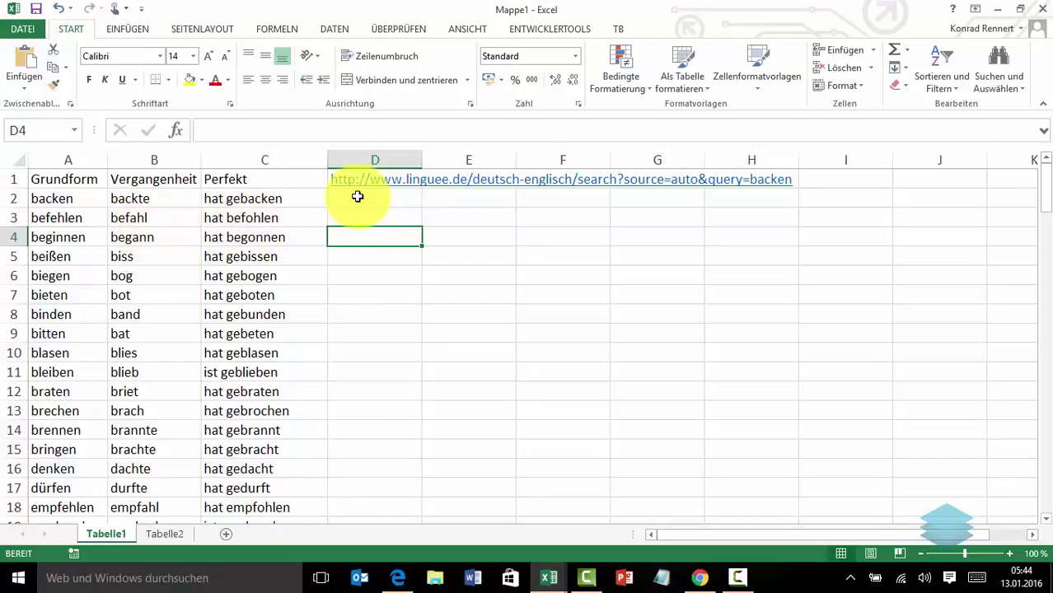
Step: Delete 'backen' from the end of D1's address so it ends with query=
left_click(357, 197)
key("Up")
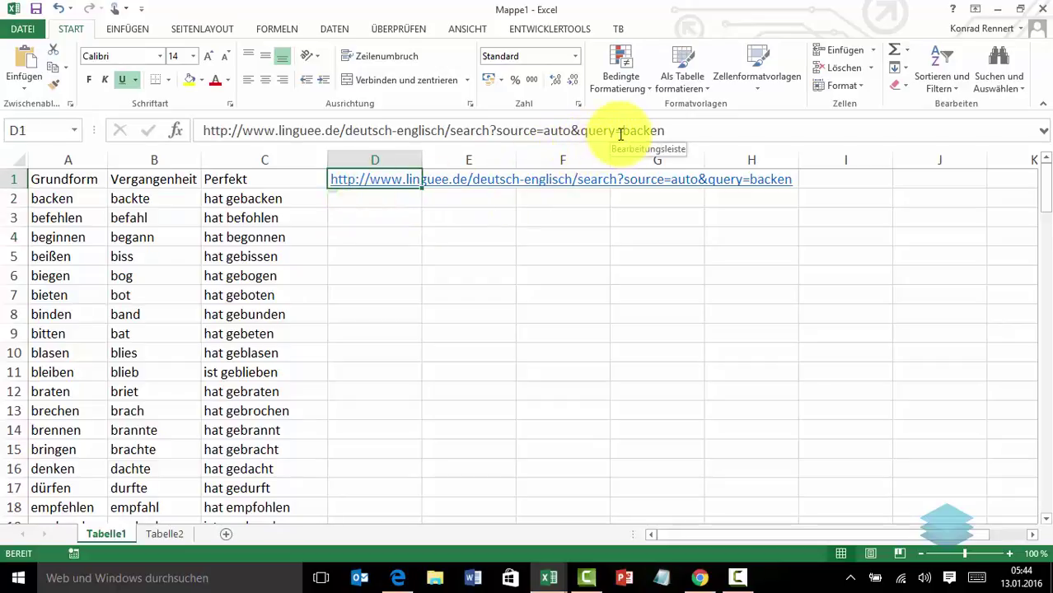
left_click_drag(622, 130, 664, 130)
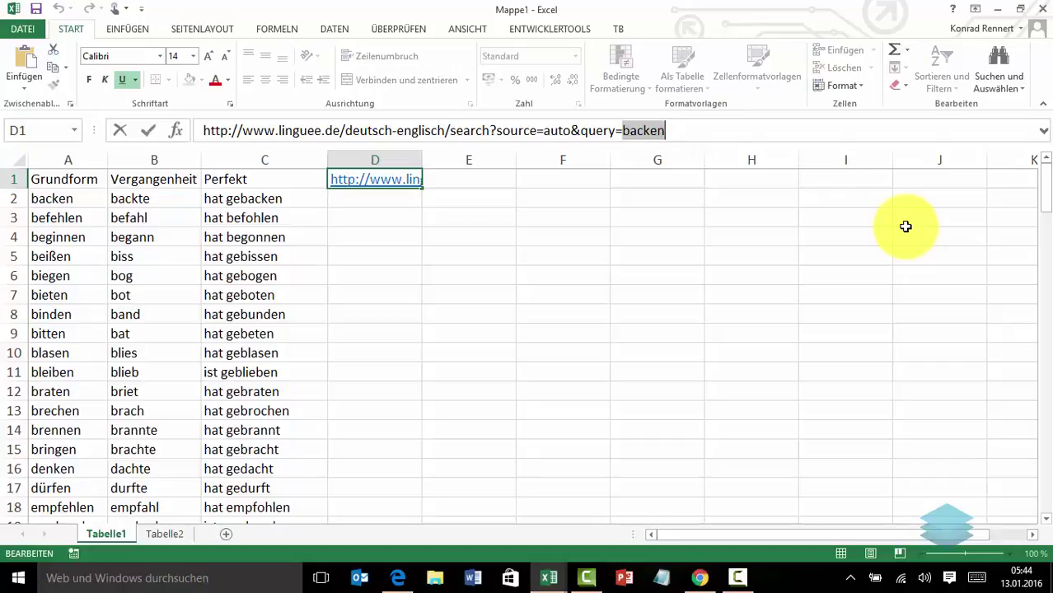
key("BackSpace")
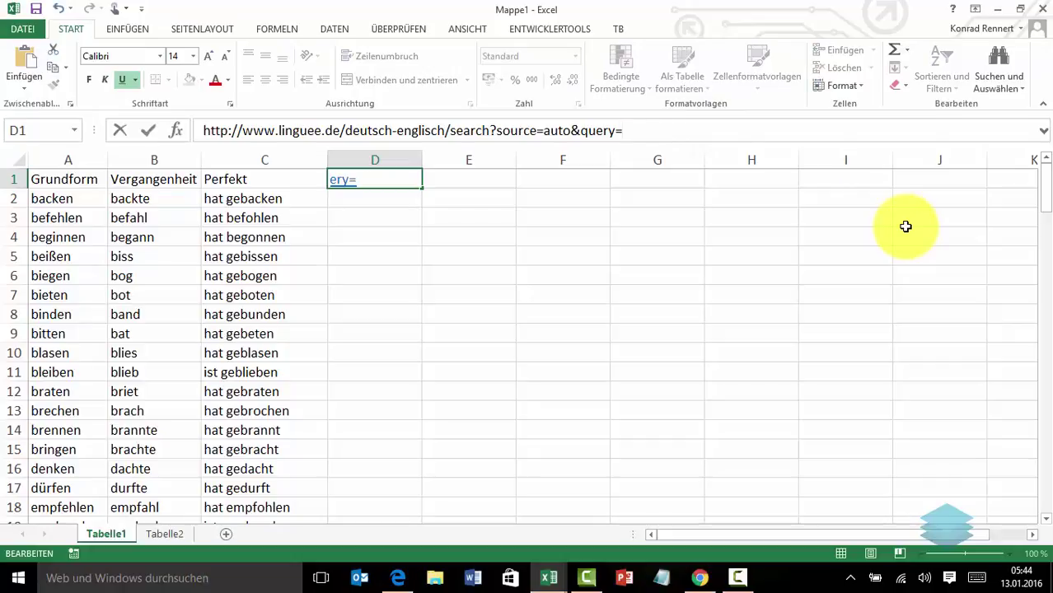
key("Return")
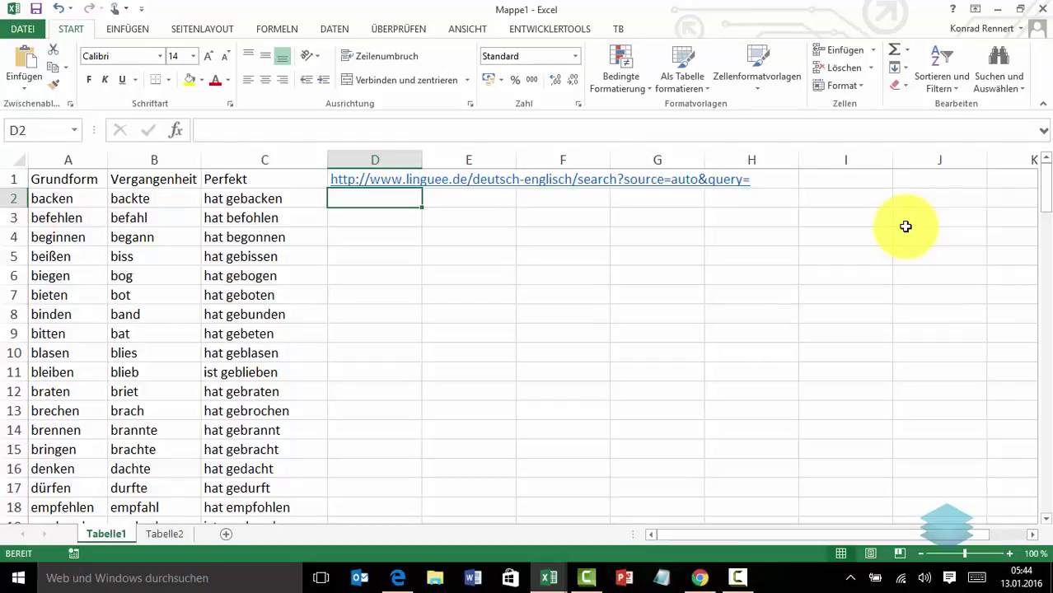
key("Left")
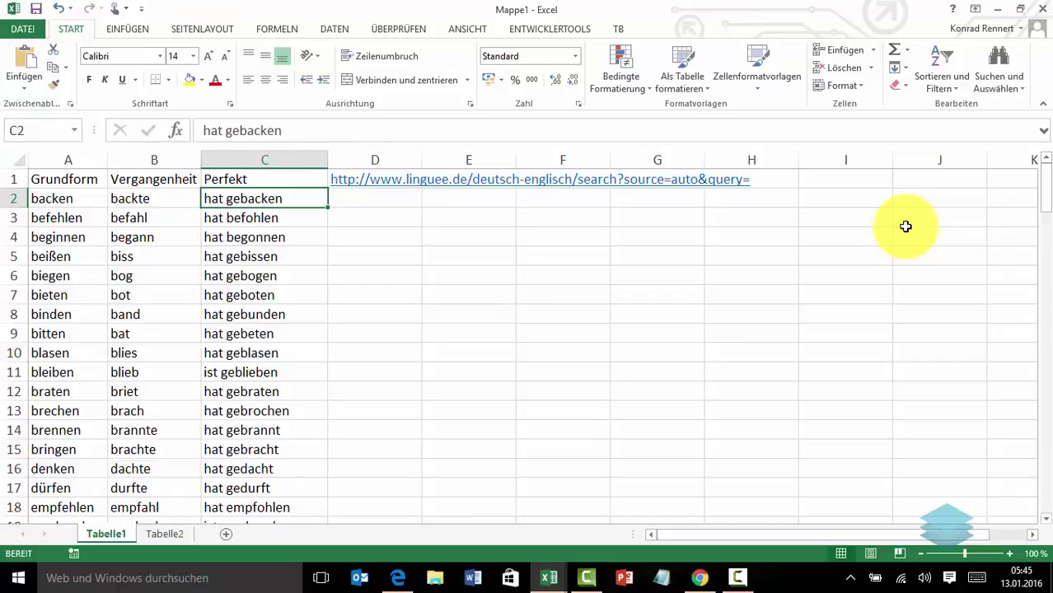
key("ctrl+Down")
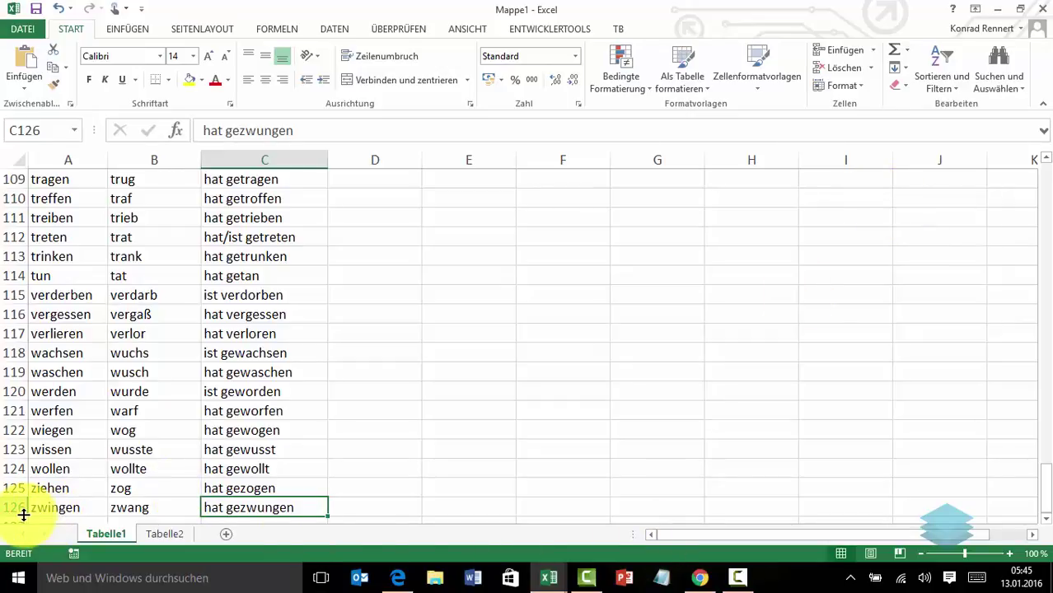
key("ctrl+Up")
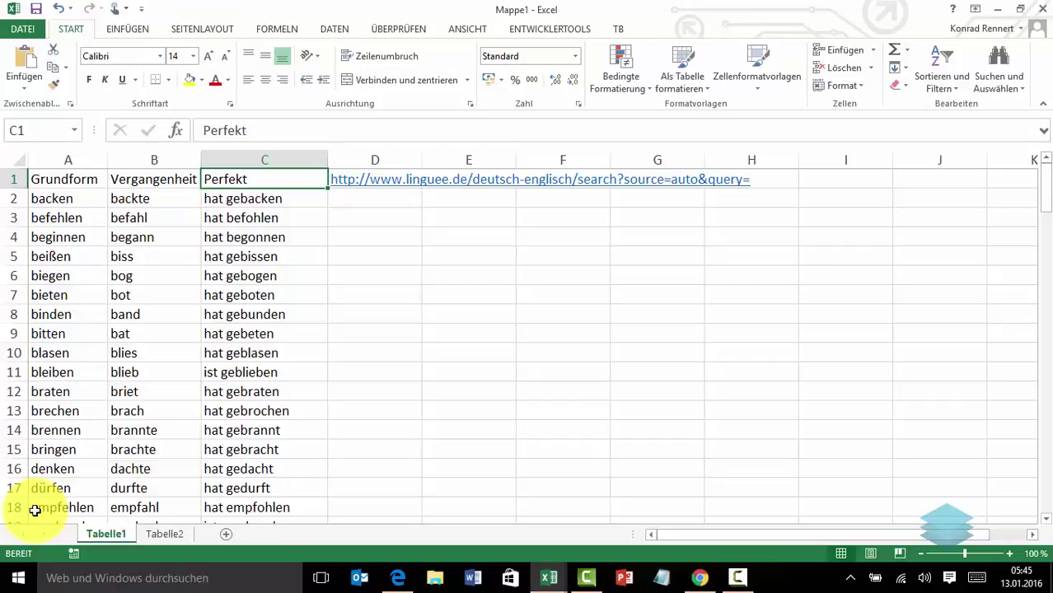
key("Right")
key("Down")
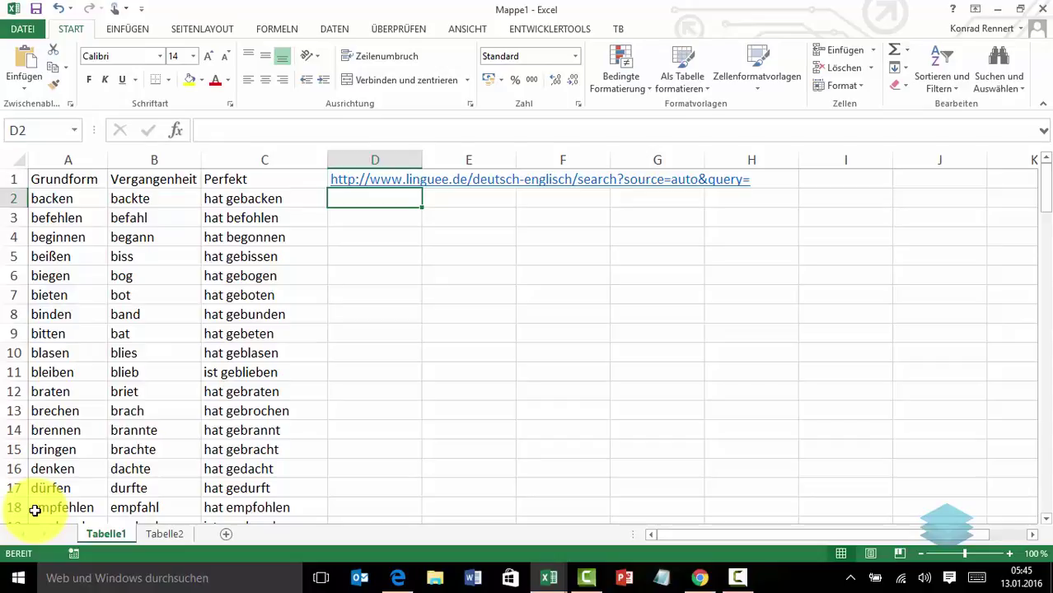
type("=")
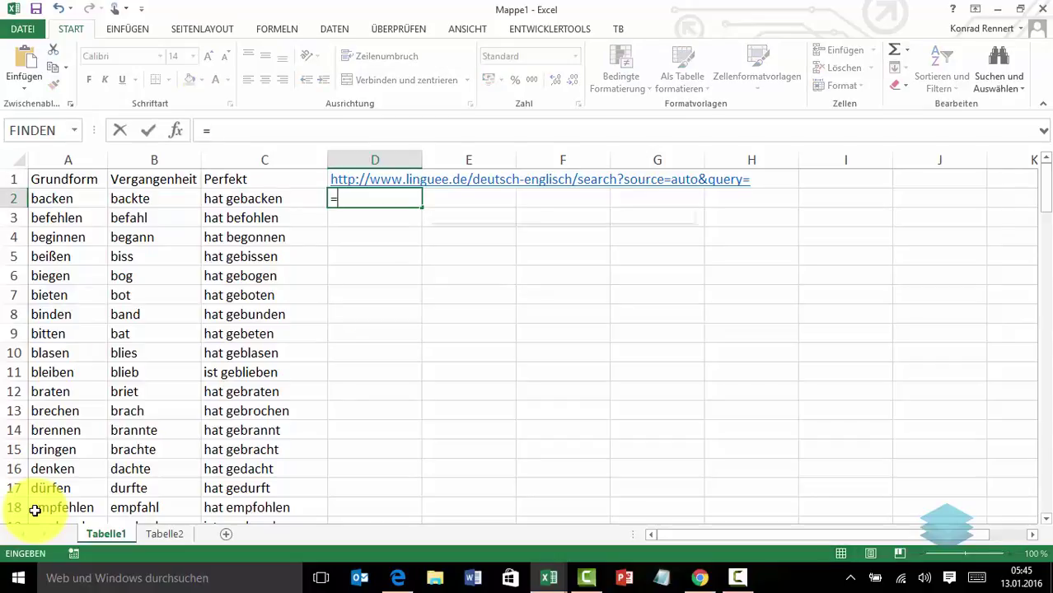
type("hy")
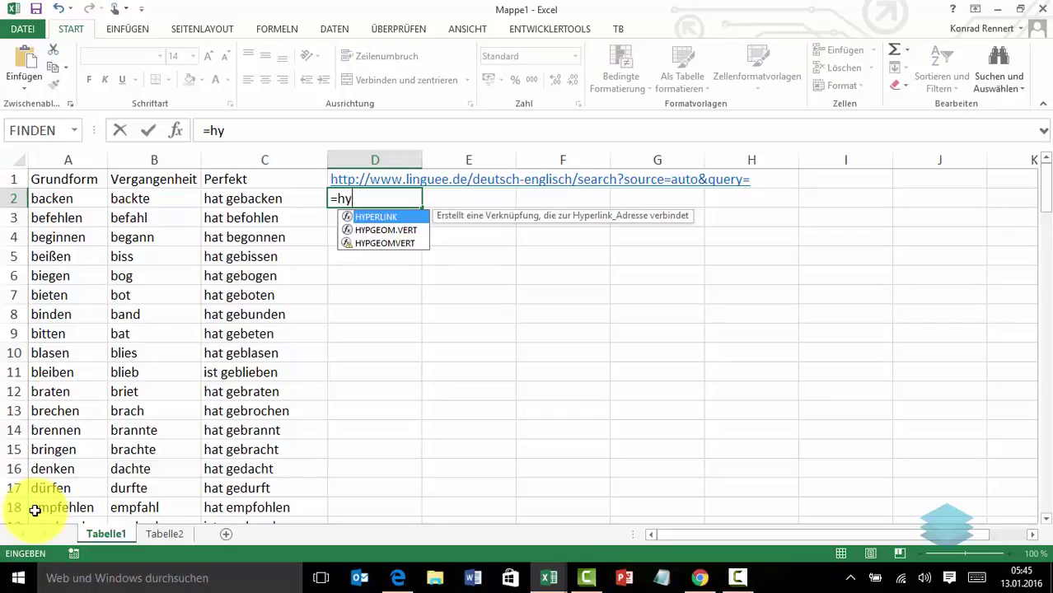
Step: Enter =HYPERLINK($D$1&A2;A2) in D2 to link backen to its Linguee search
double_click(378, 217)
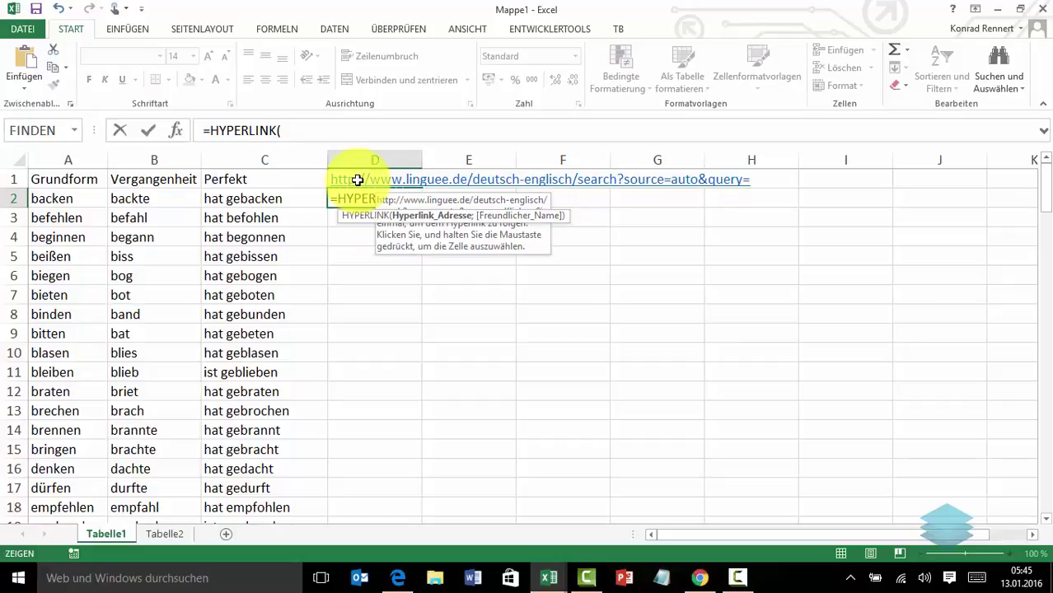
left_click(357, 182)
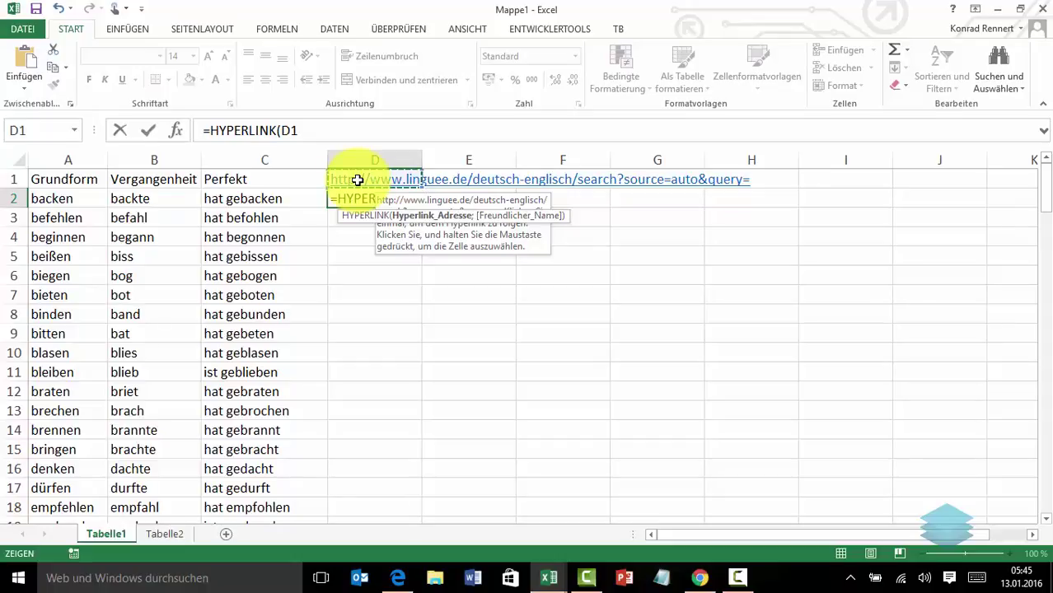
key("F4")
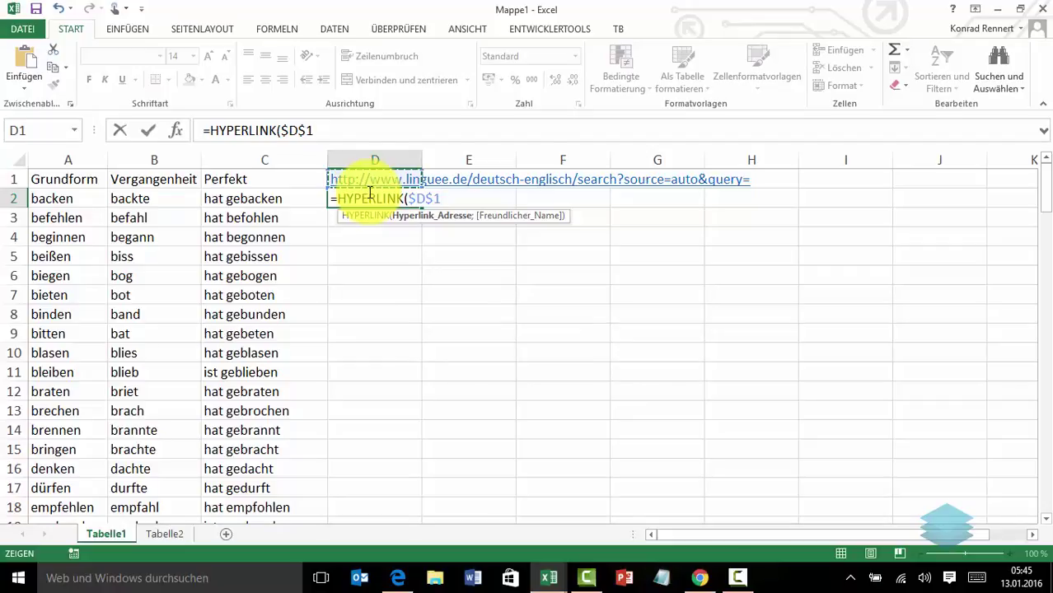
type("&")
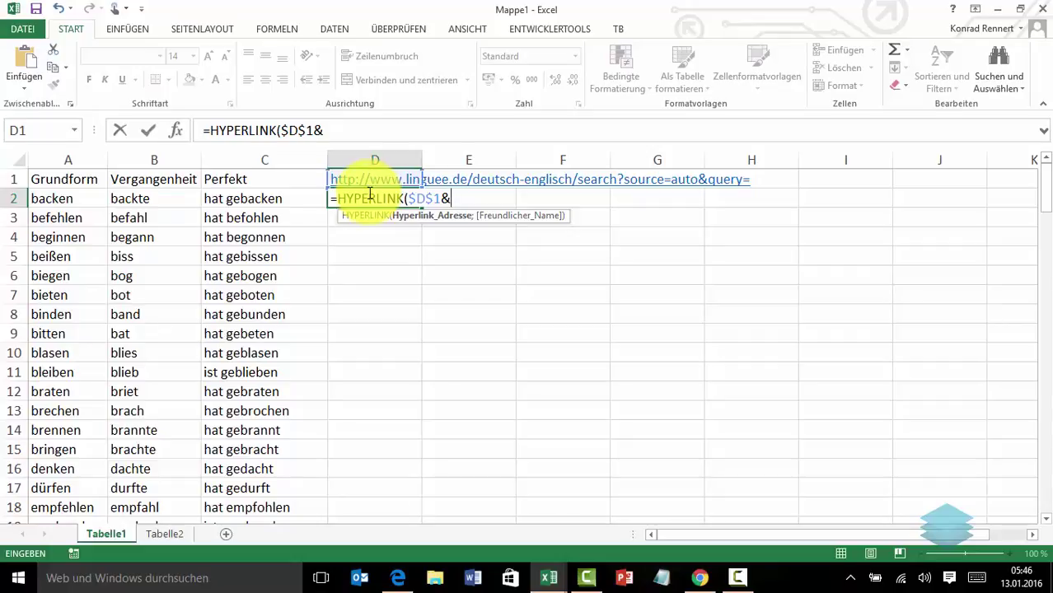
left_click(50, 198)
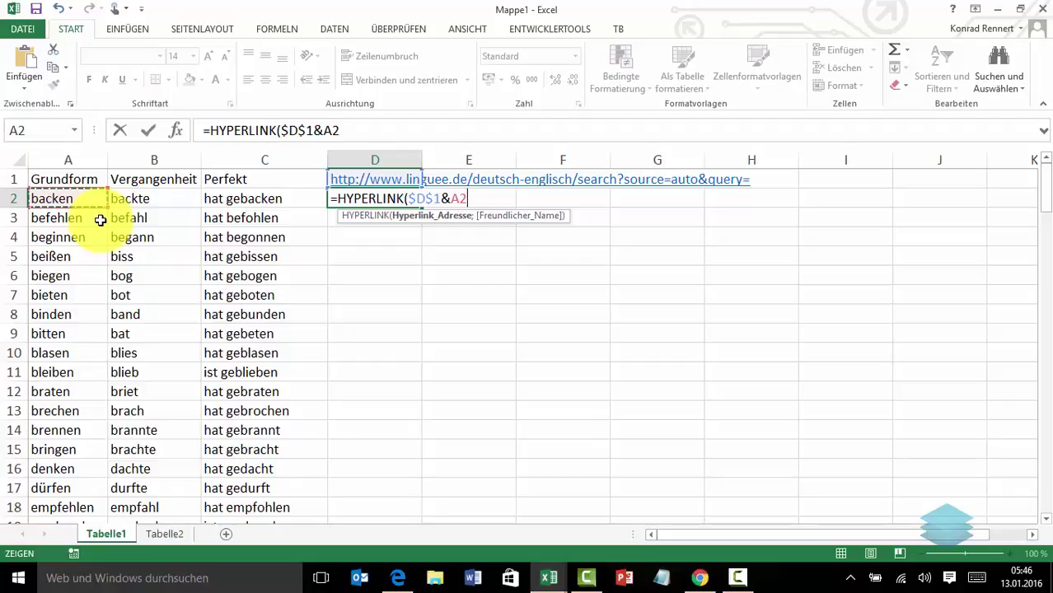
type(";")
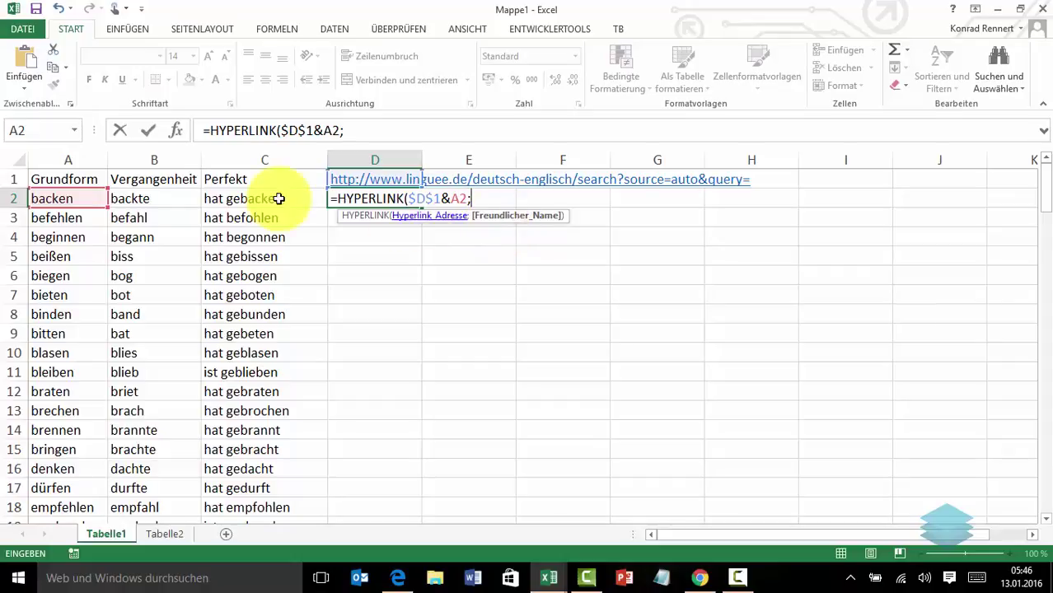
left_click(61, 197)
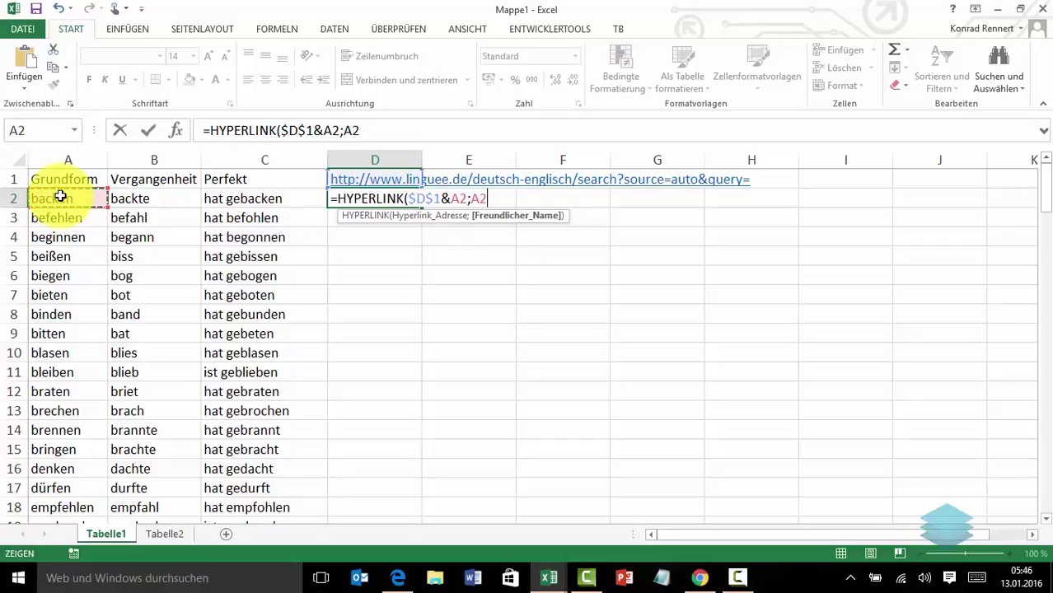
type(")")
key("Return")
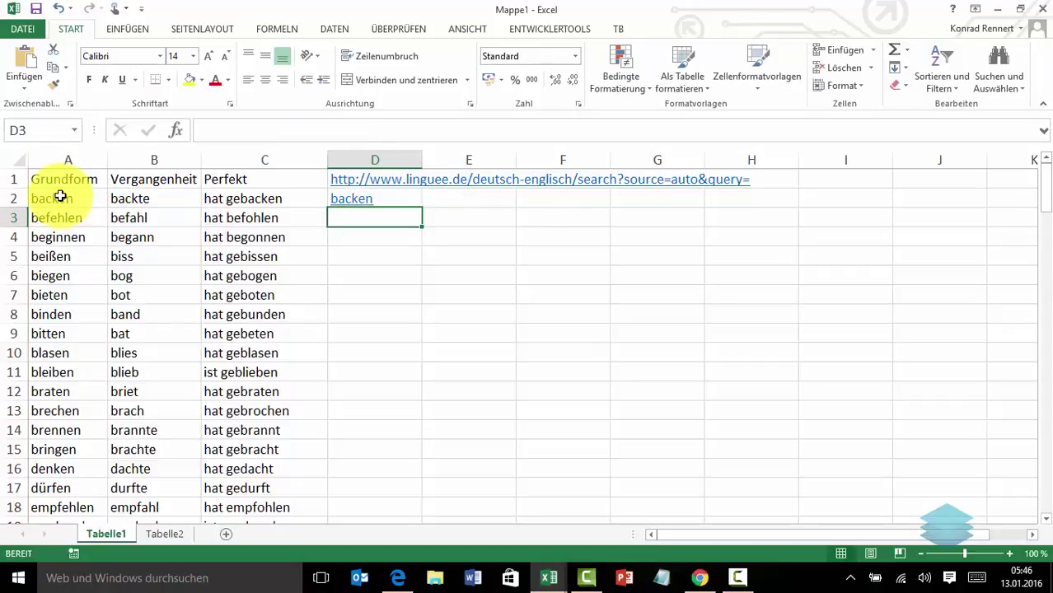
Step: Fill the D2 link formula across to F2 and down to row 126
left_click(393, 198)
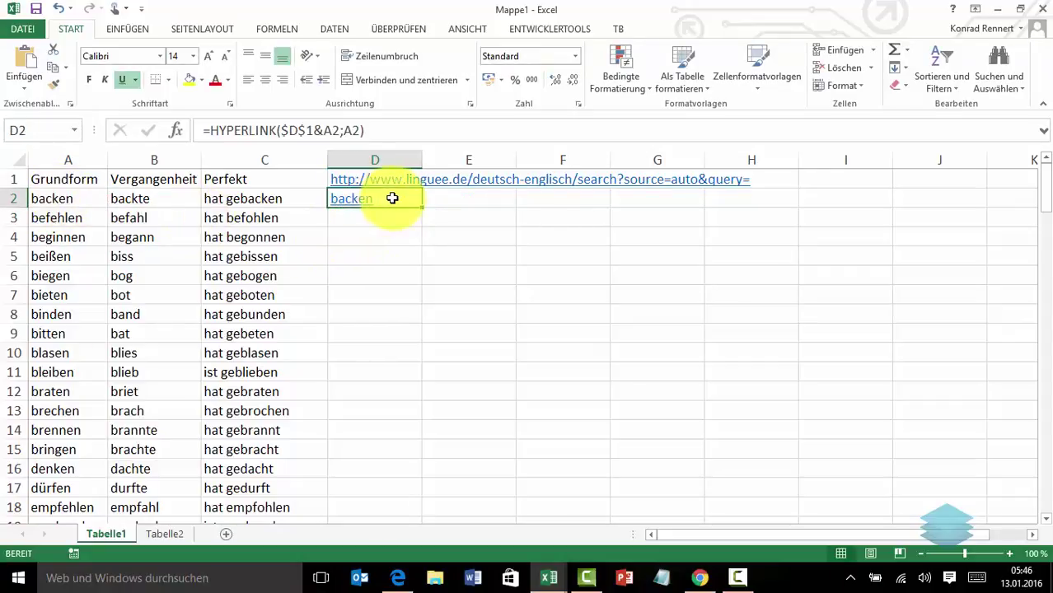
left_click_drag(419, 207, 574, 211)
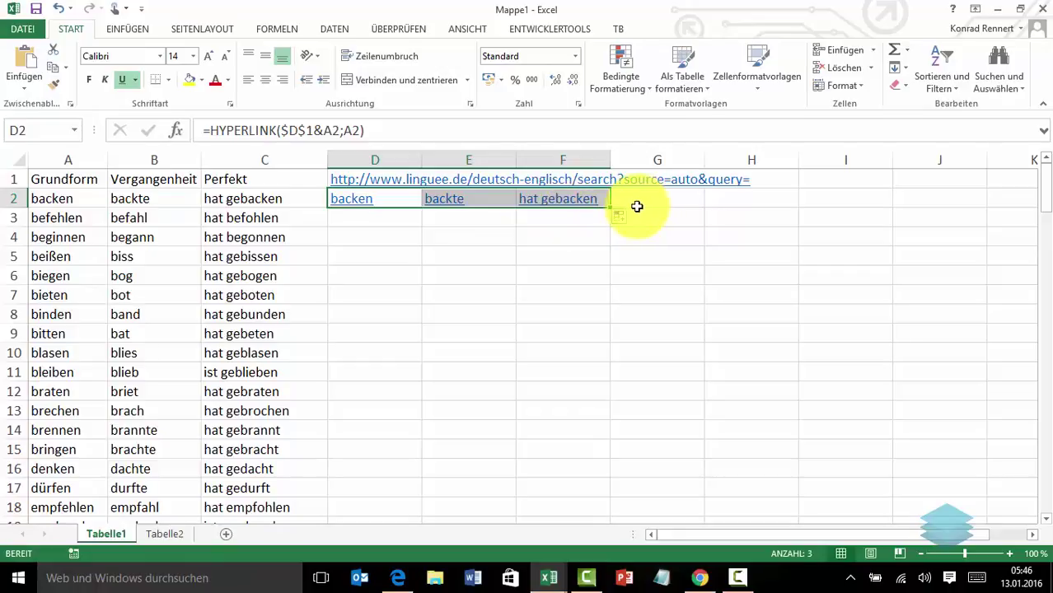
double_click(610, 205)
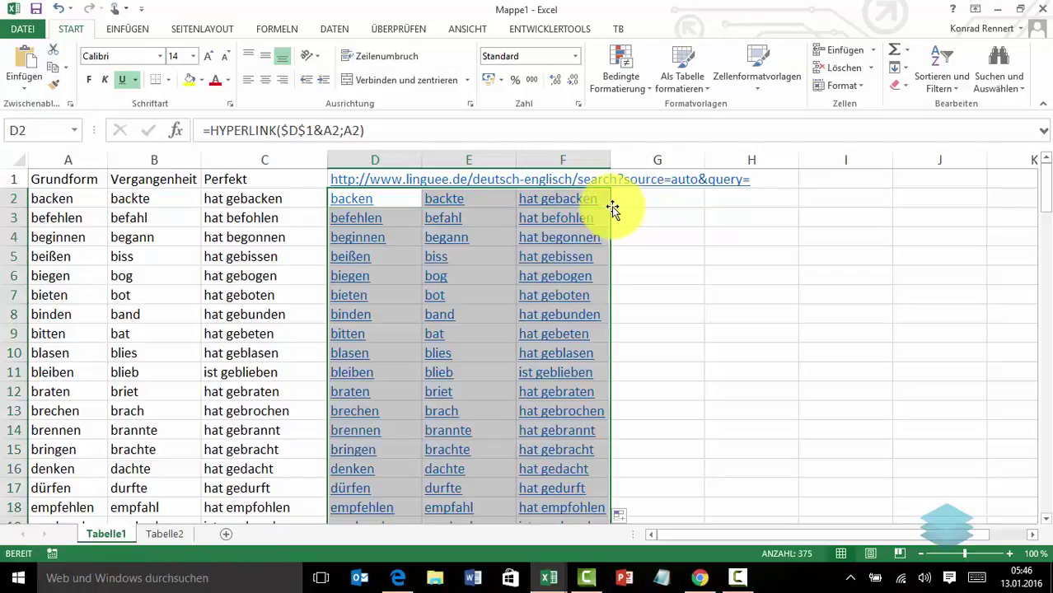
key("ctrl+Down")
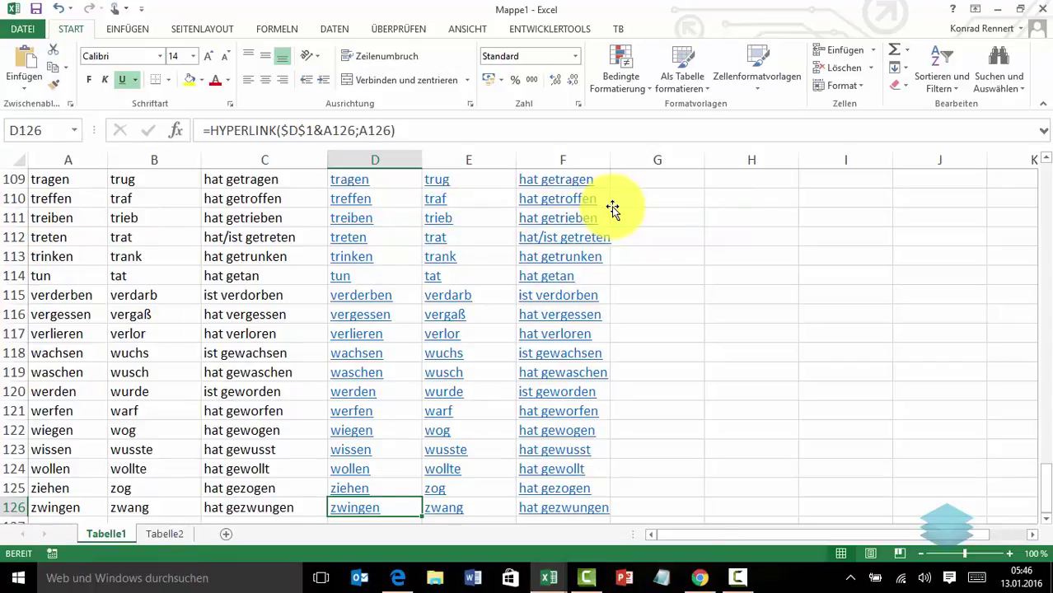
key("Right")
key("Right")
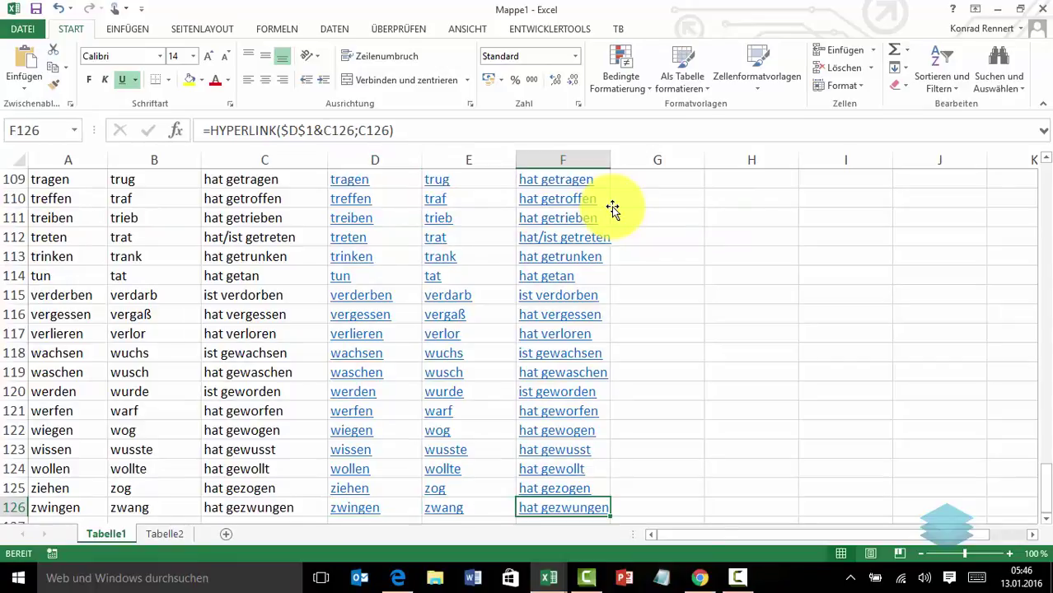
Step: Follow F126's link to the Linguee results for 'hat gezwungen' and browse them
left_click(550, 512)
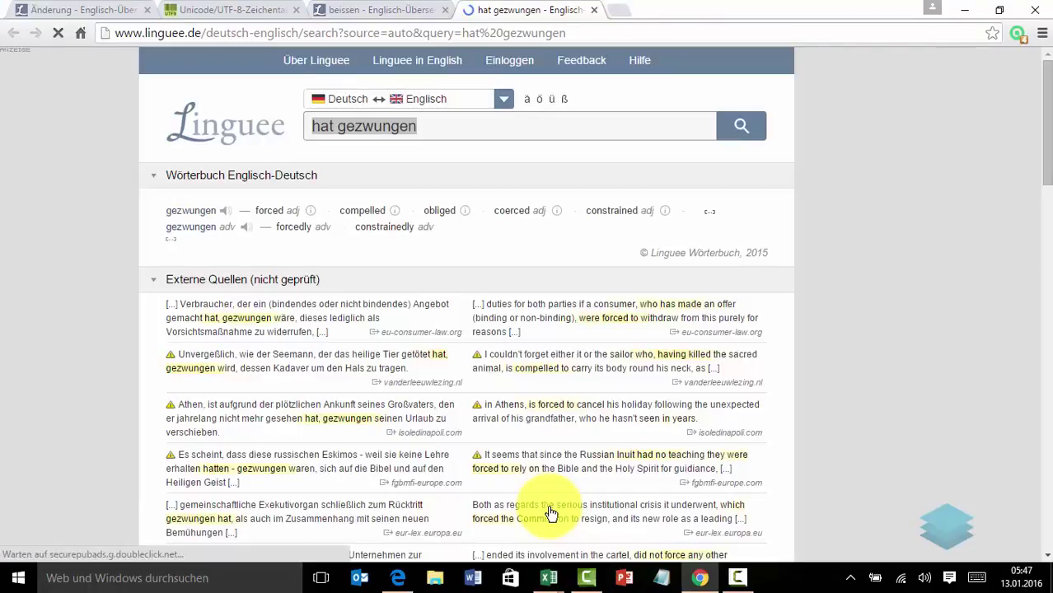
left_click(226, 216)
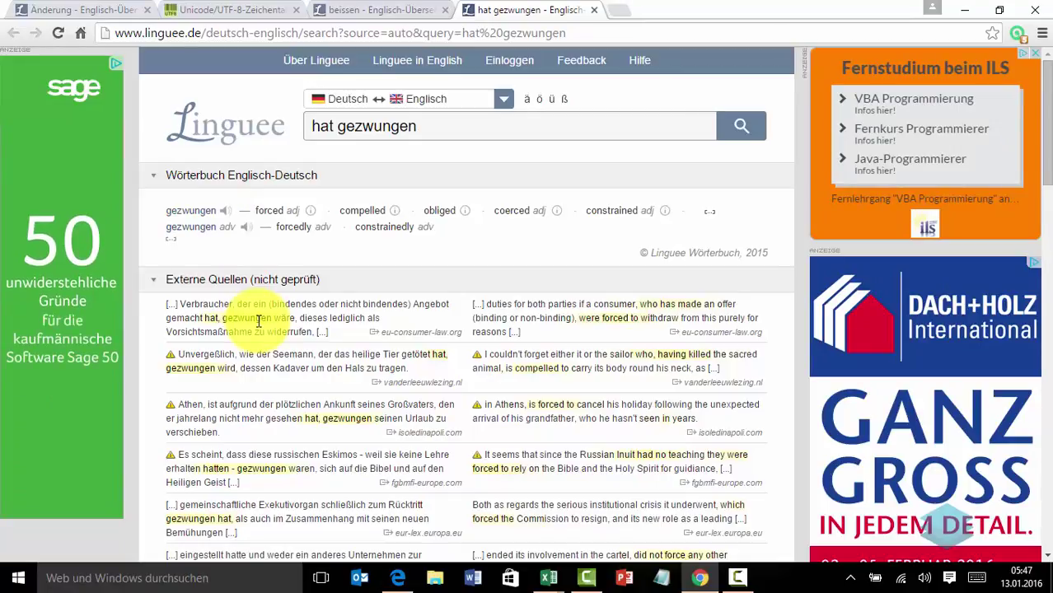
scroll(269, 370, "down", 3)
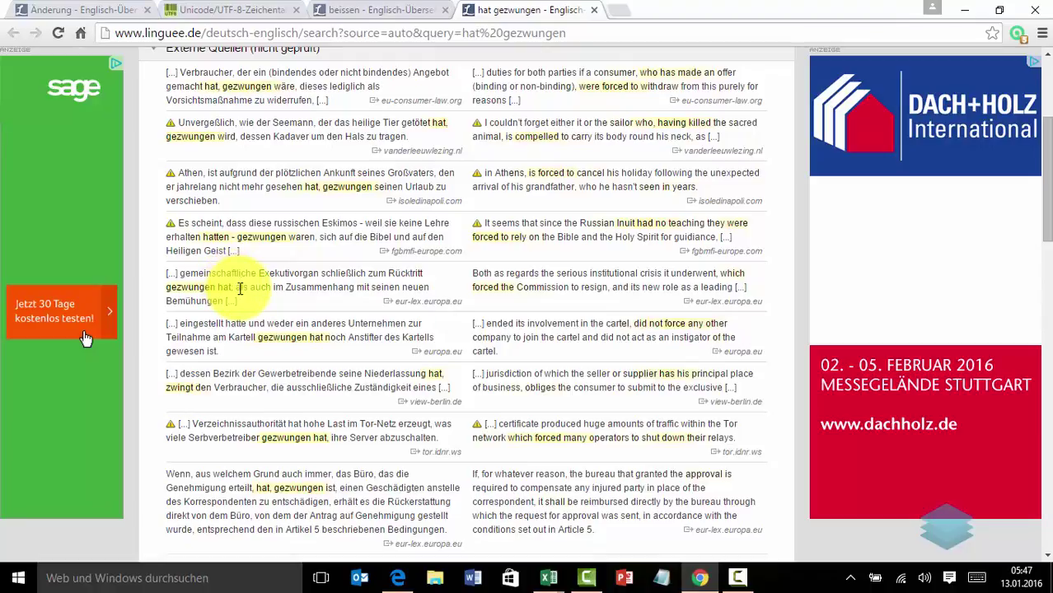
scroll(244, 301, "up", 3)
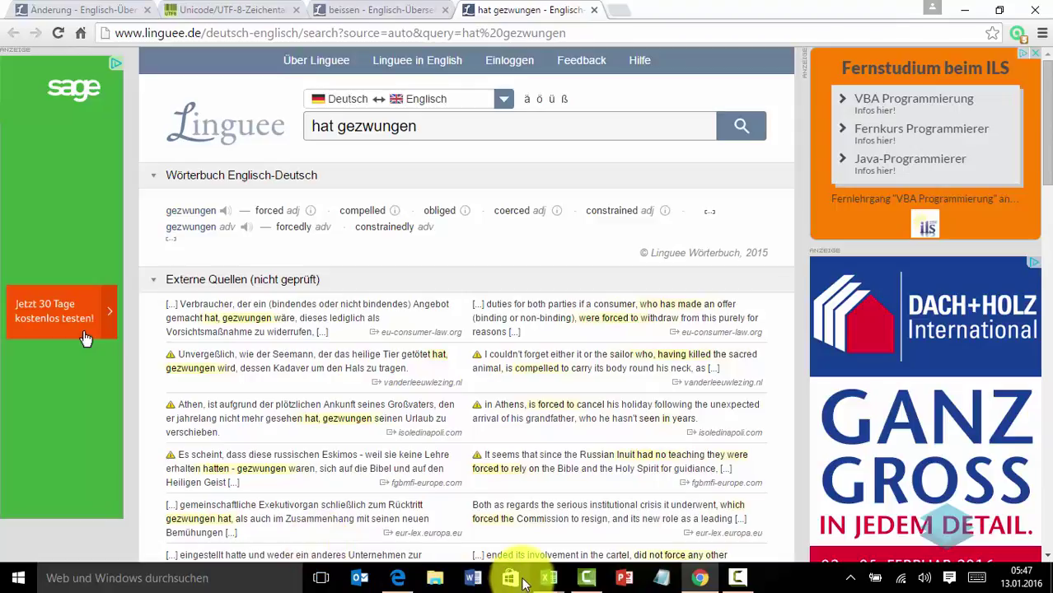
mouse_move(548, 578)
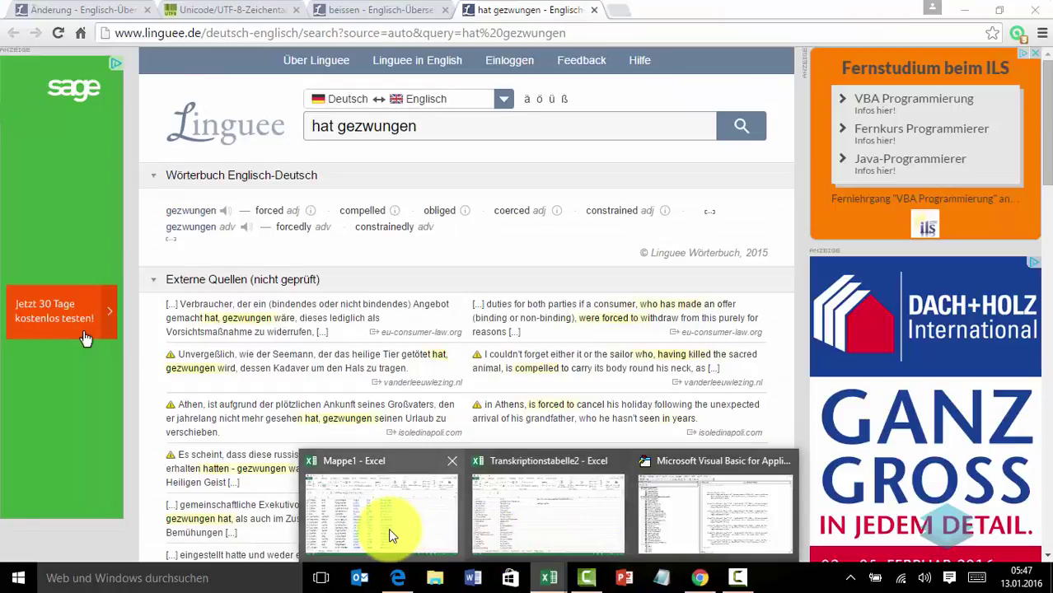
Step: Back in Mappe1, test the beißen link in D5 and dismiss its error
left_click(388, 528)
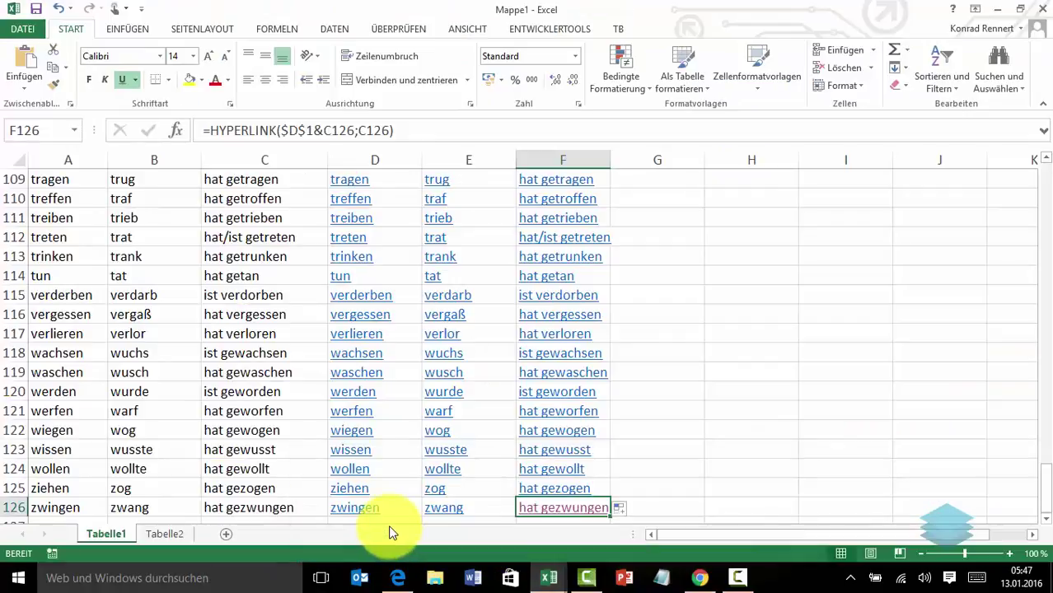
key("ctrl+Home")
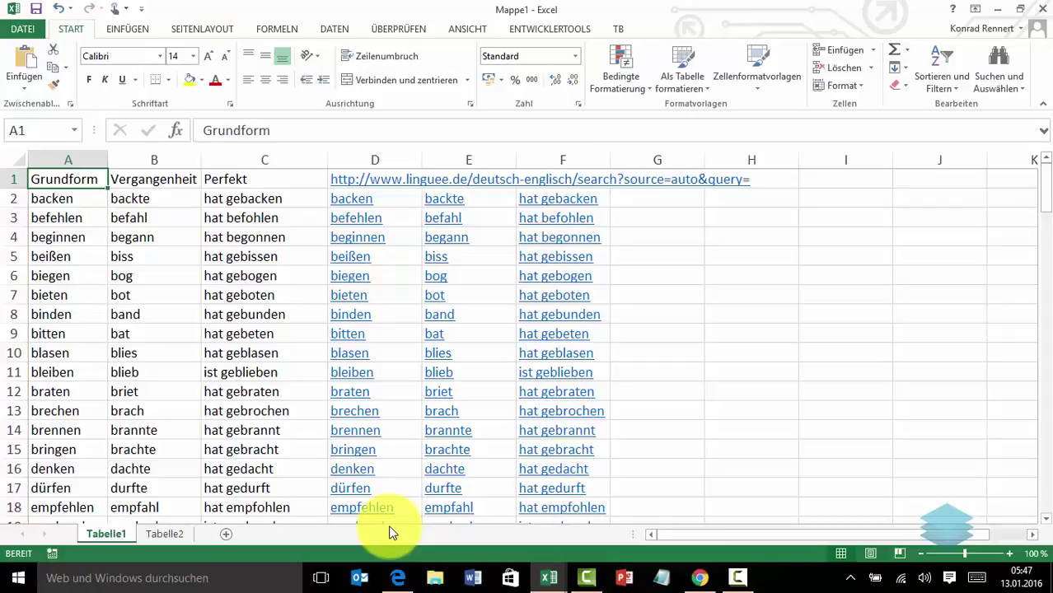
left_click(348, 261)
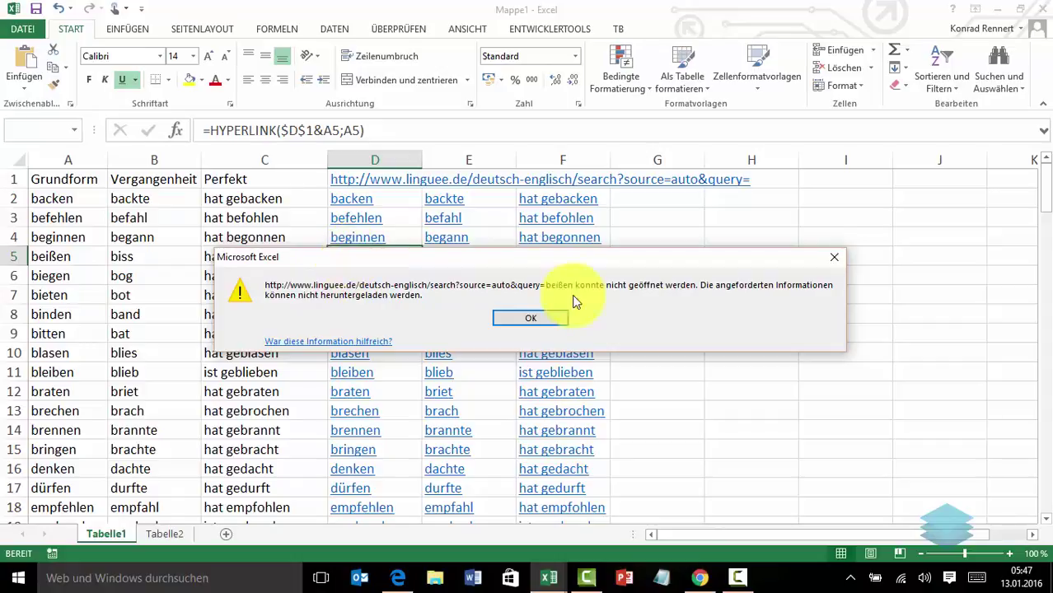
left_click(548, 319)
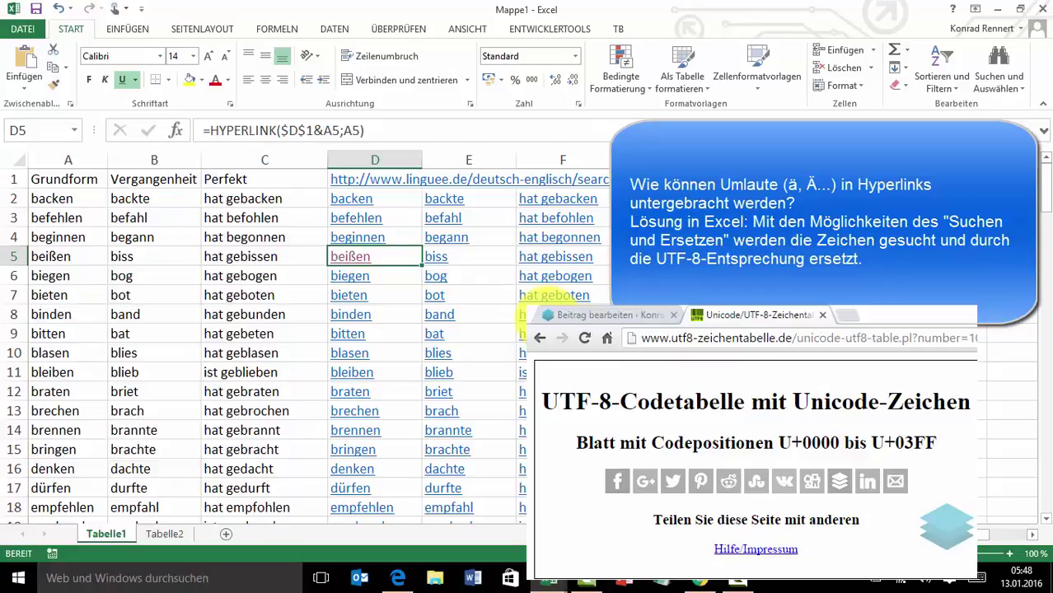
Step: Change the verb in A5 from beißen to beissen
left_click(64, 259)
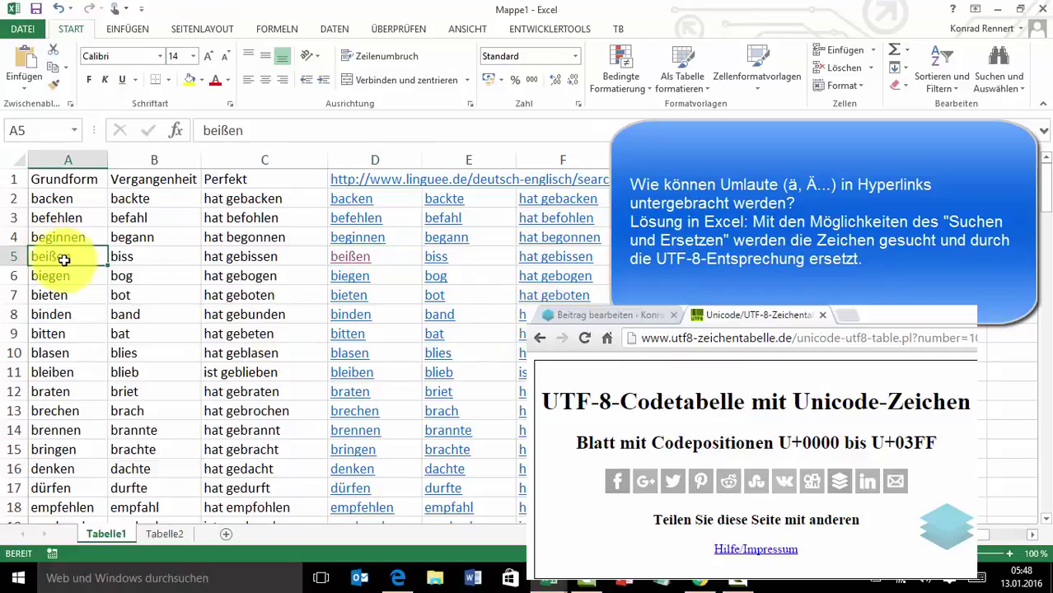
left_click(223, 131)
key("BackSpace")
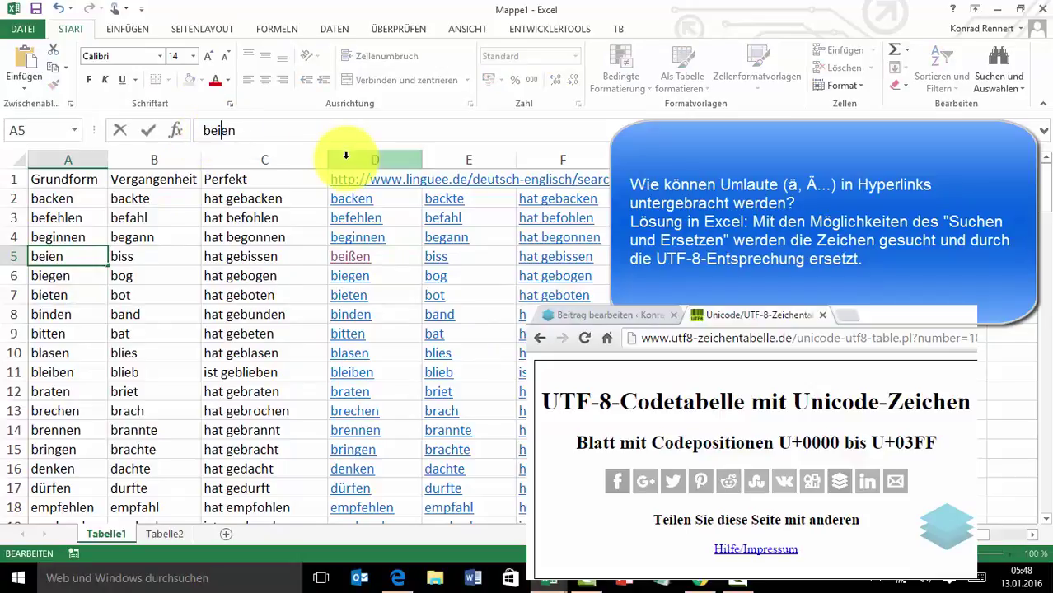
key("BackSpace")
type("iss")
key("Return")
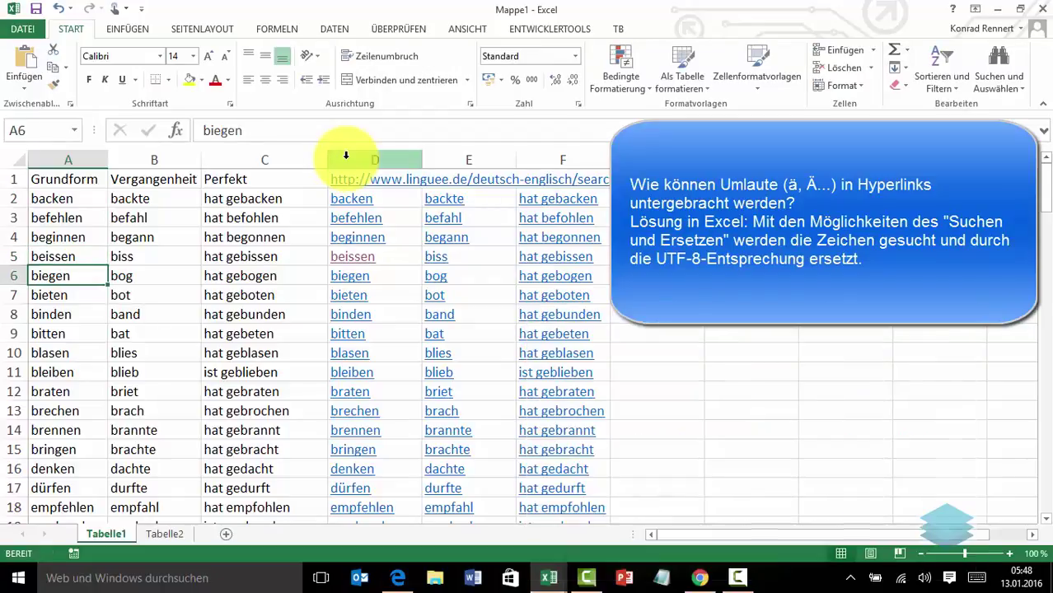
Step: Follow the D5 link to Linguee's results for beissen
left_click(350, 261)
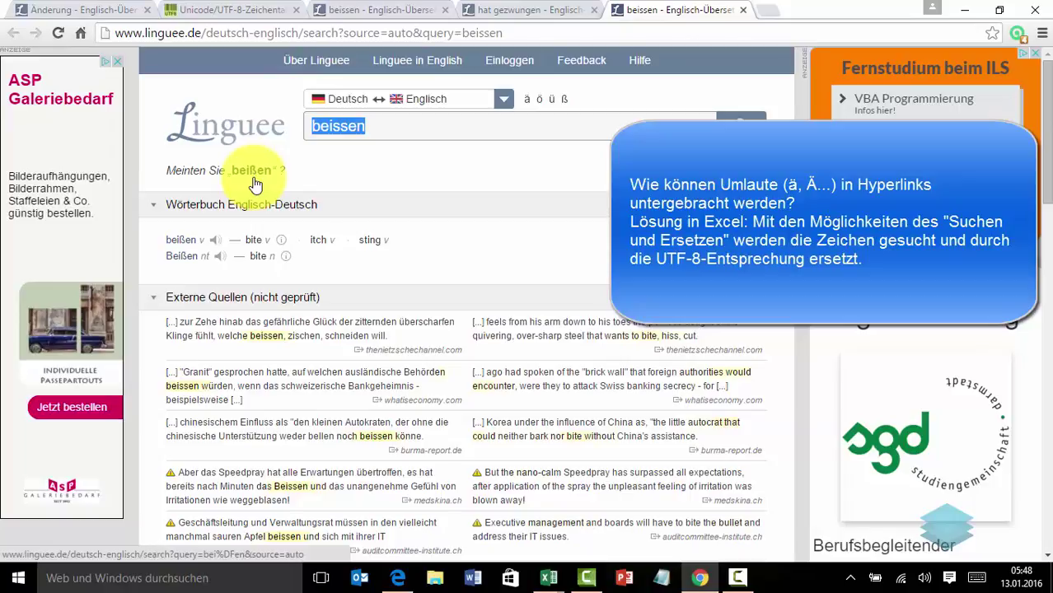
left_click(247, 180)
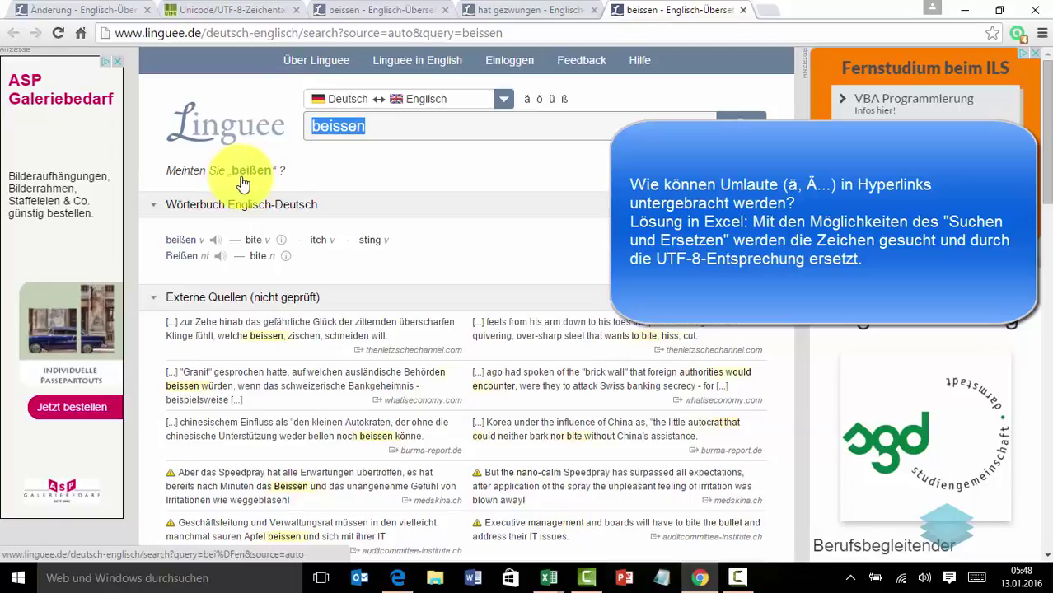